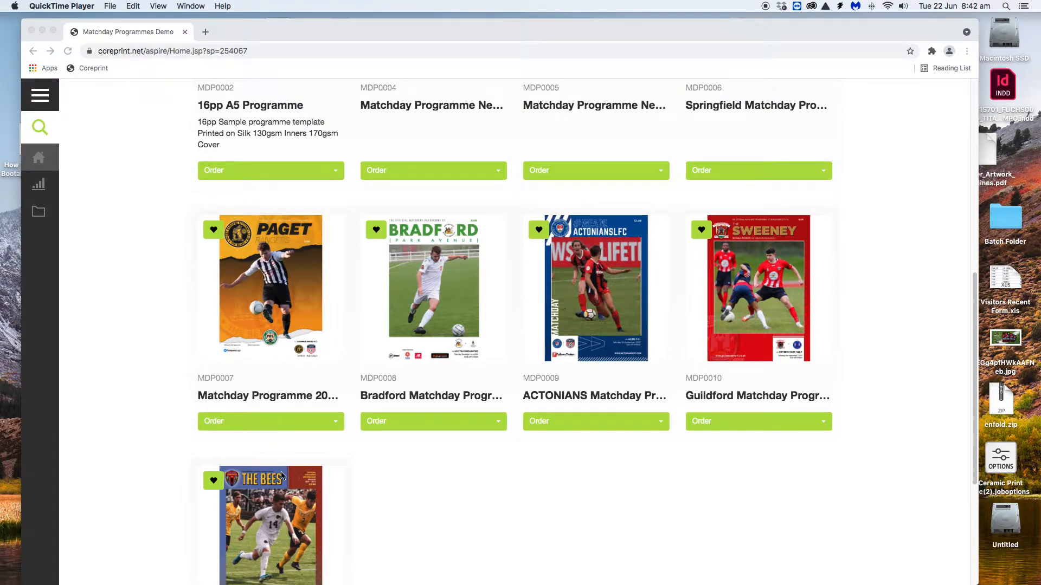
Open the saved-documents list for the Paget matchday programme MDP0007 (Matchday Programme 2021)
left_click(274, 421)
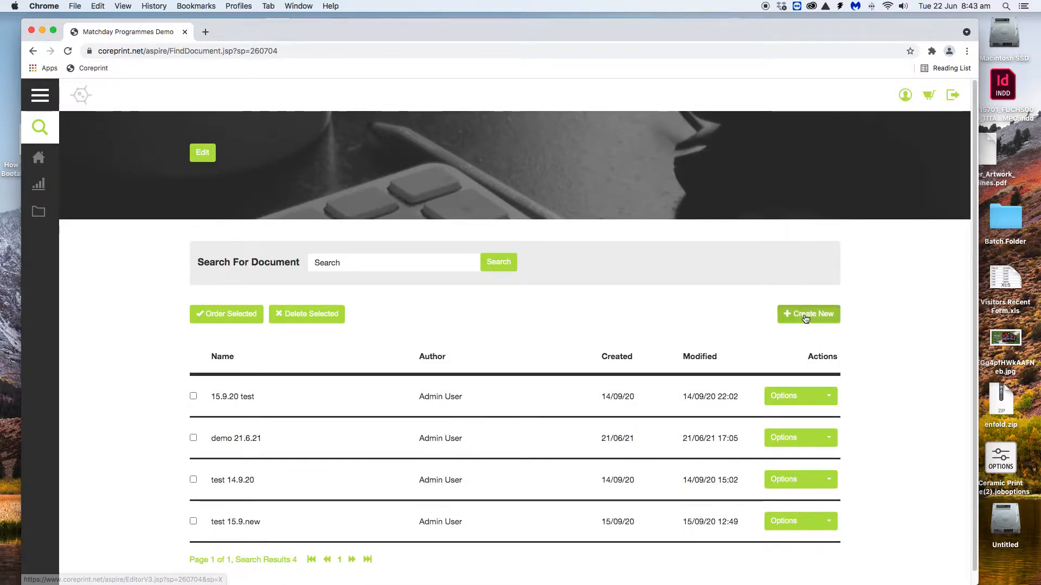
Create a new Matchday Programme 20pp document and replace OPPONENTS with 'Hanley Town'
left_click(806, 319)
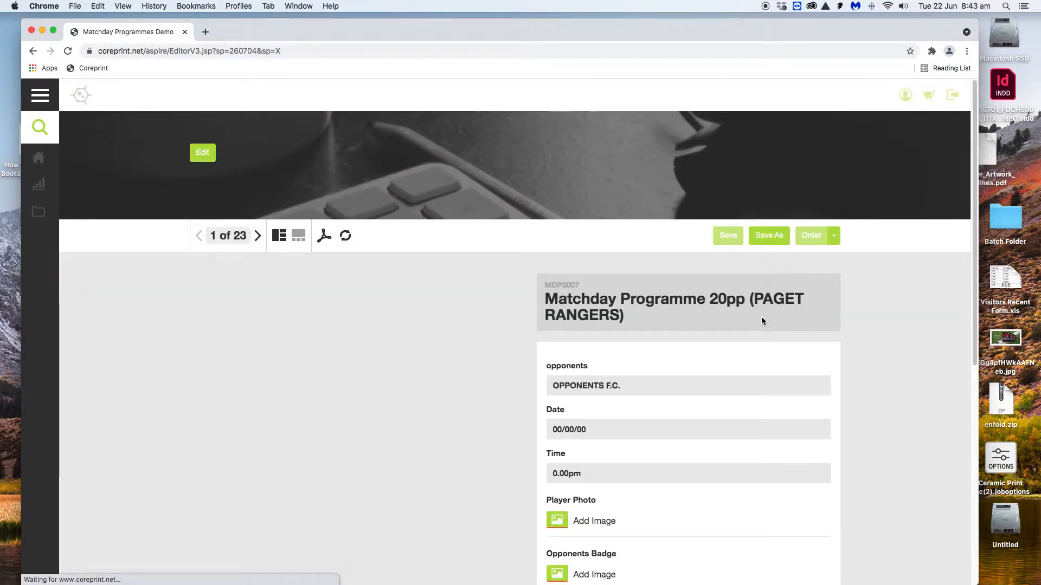
left_click_drag(976, 134, 974, 142)
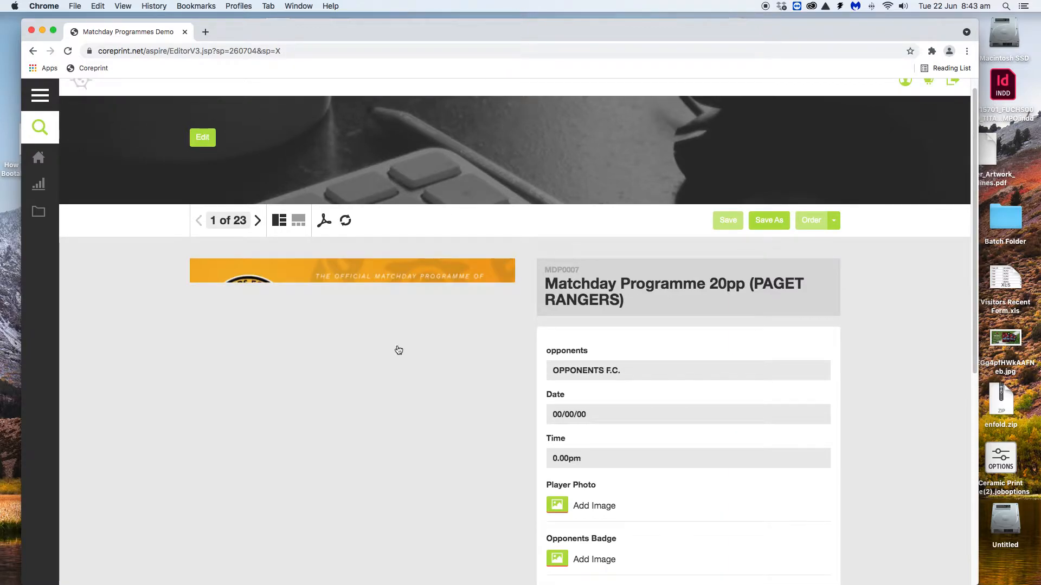
scroll(387, 379, "down", 6)
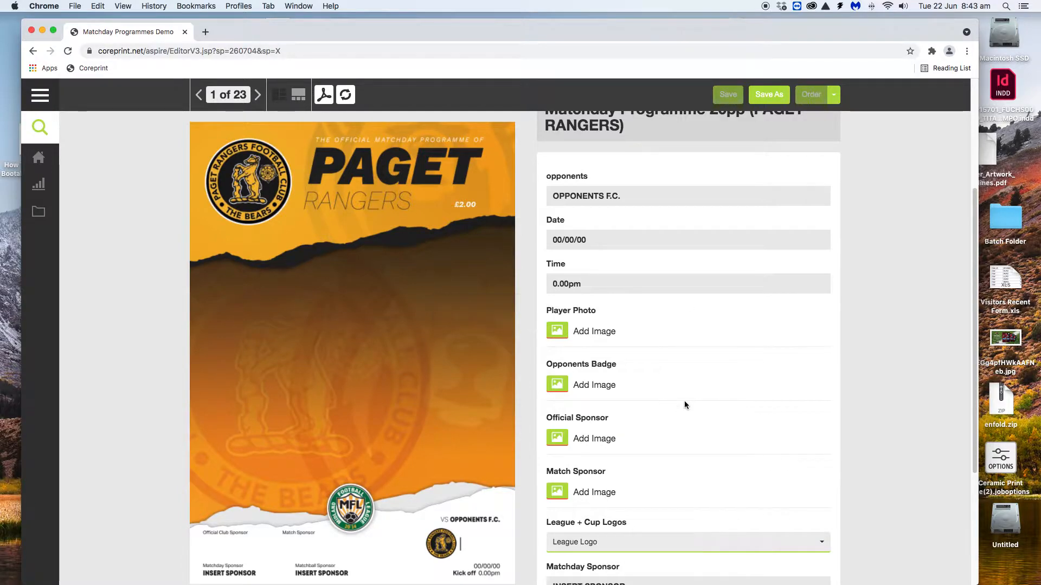
double_click(594, 196)
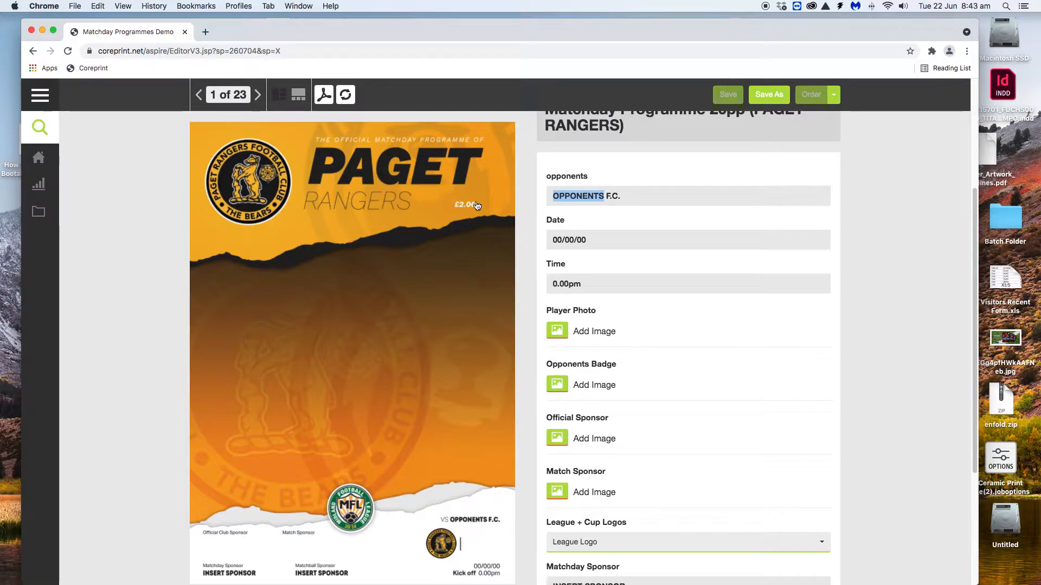
type("Han")
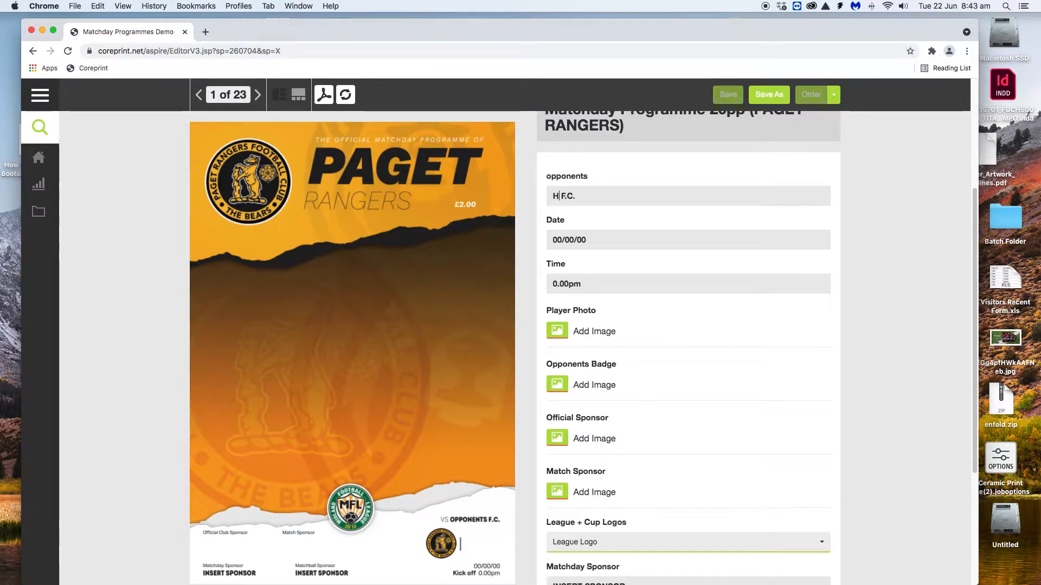
type("ley Town")
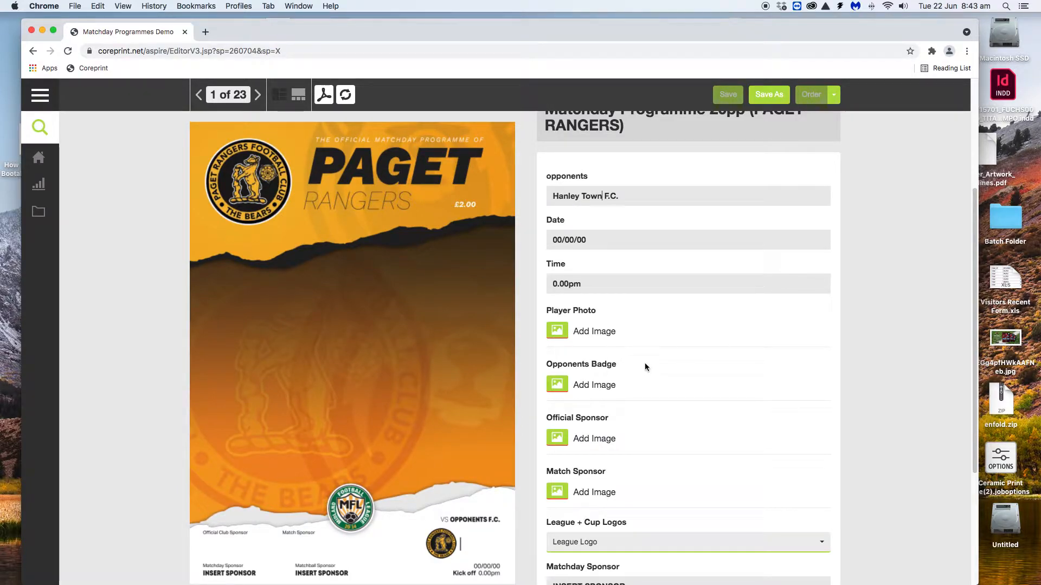
Use Hanley-Town-logo.png as the opponents badge and refresh the cover preview
left_click(558, 385)
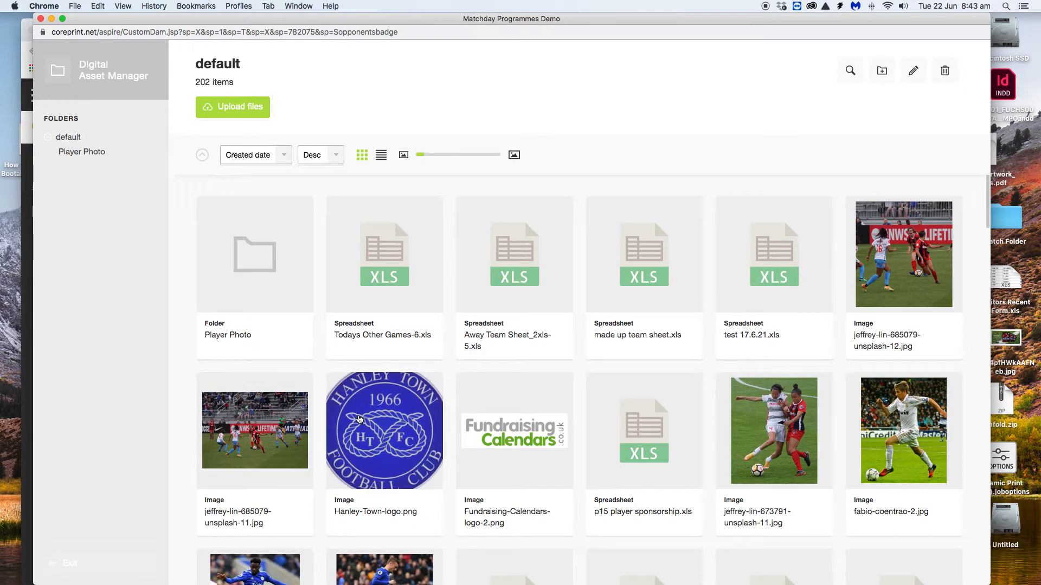
left_click(358, 415)
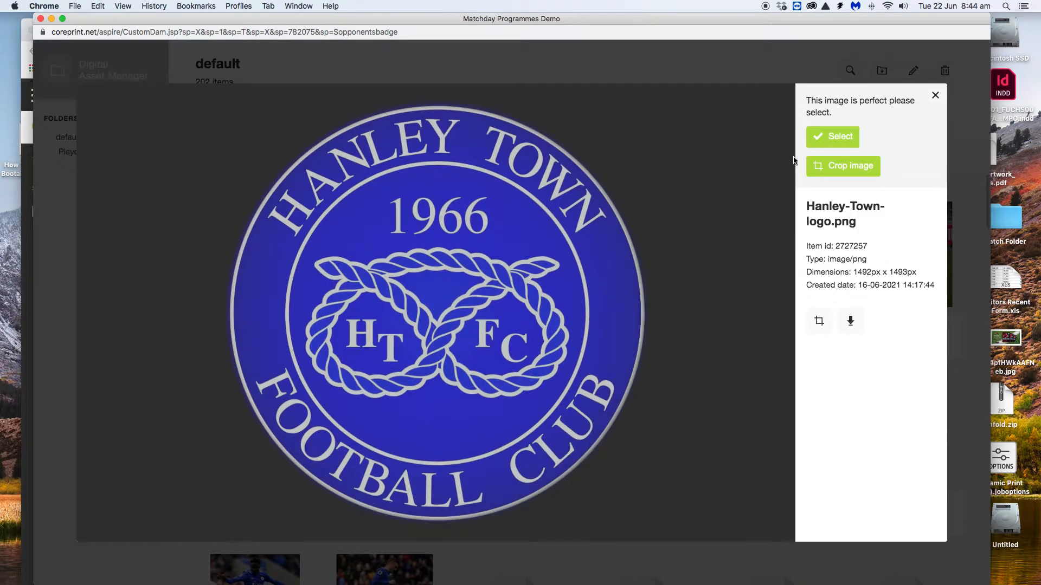
left_click(835, 139)
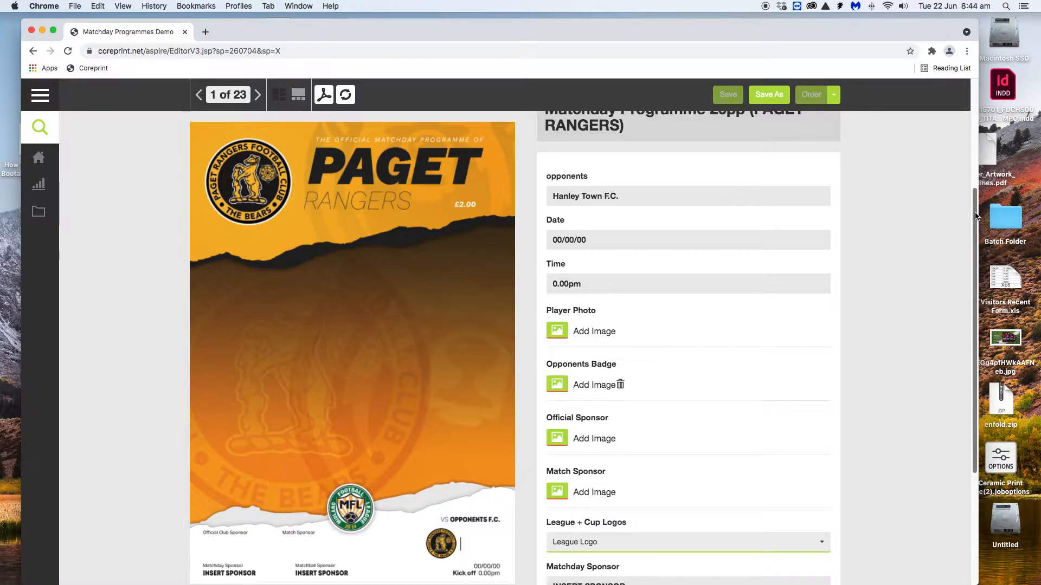
scroll(975, 222, "down", 1)
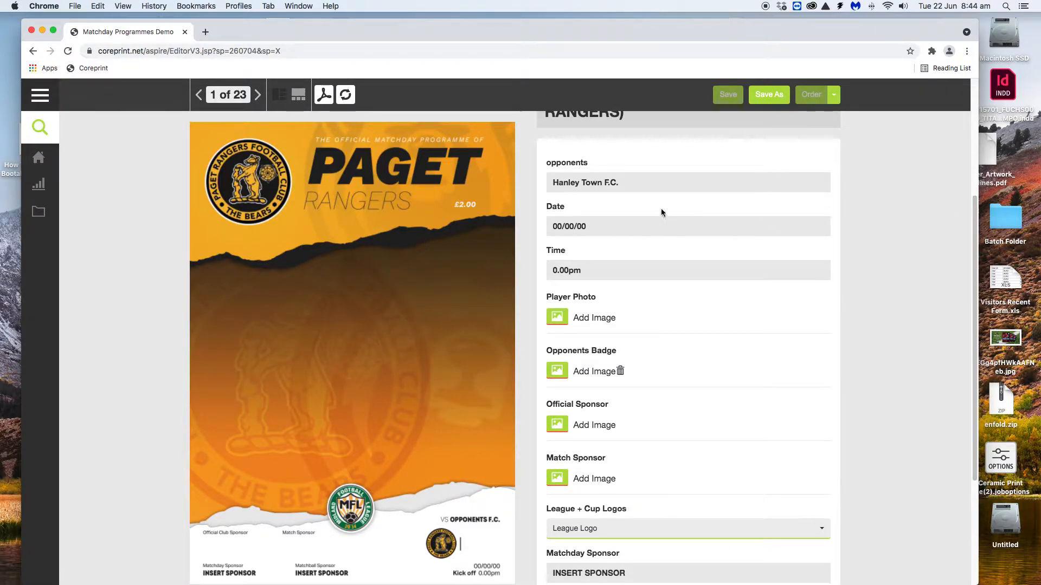
left_click(346, 94)
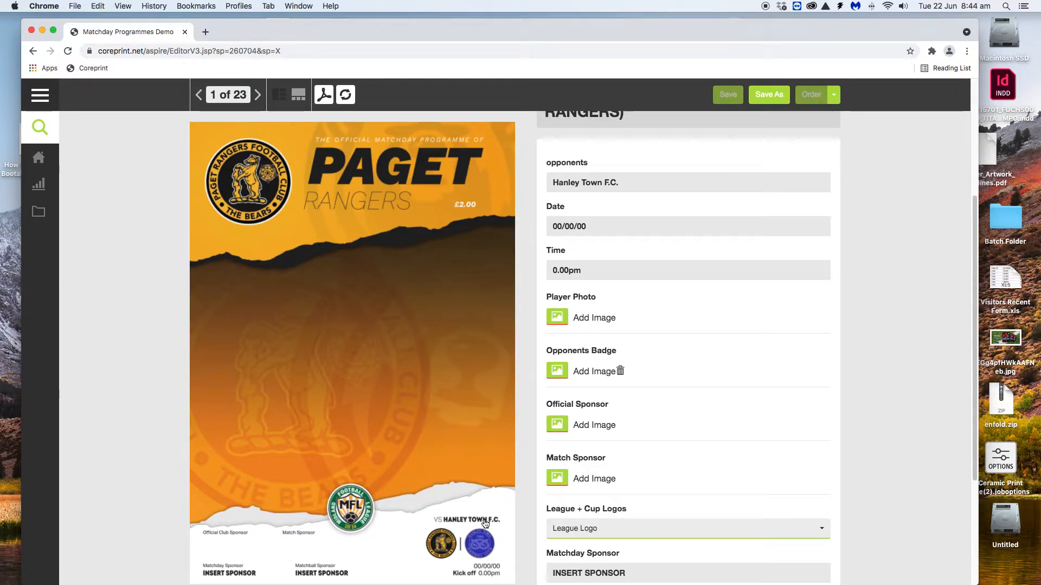
Page forward to page 23 of 23 and refresh to preview the TODAYS TEAMS page
left_click(258, 96)
left_click(258, 96)
left_click(258, 96)
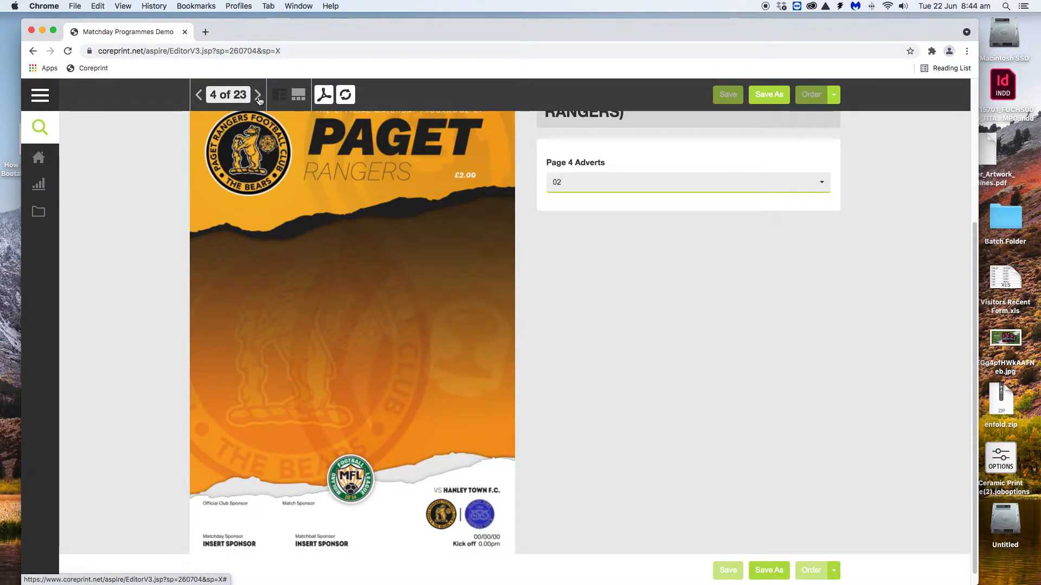
left_click(258, 96)
left_click(258, 96)
left_click(259, 95)
left_click(258, 95)
left_click(258, 98)
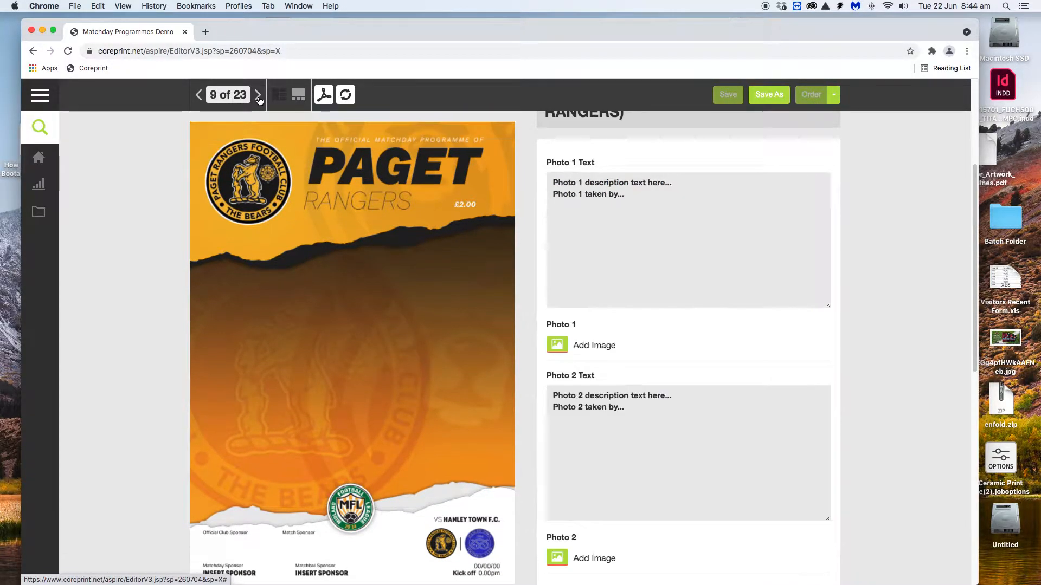
left_click(258, 98)
left_click(262, 99)
left_click(264, 98)
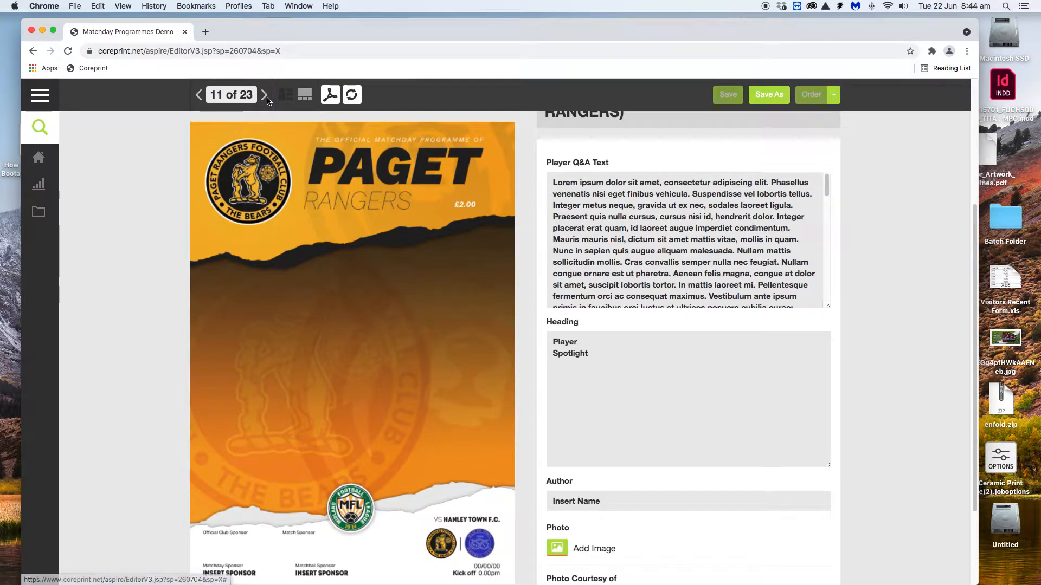
left_click(264, 98)
left_click(264, 98)
left_click(265, 98)
left_click(265, 98)
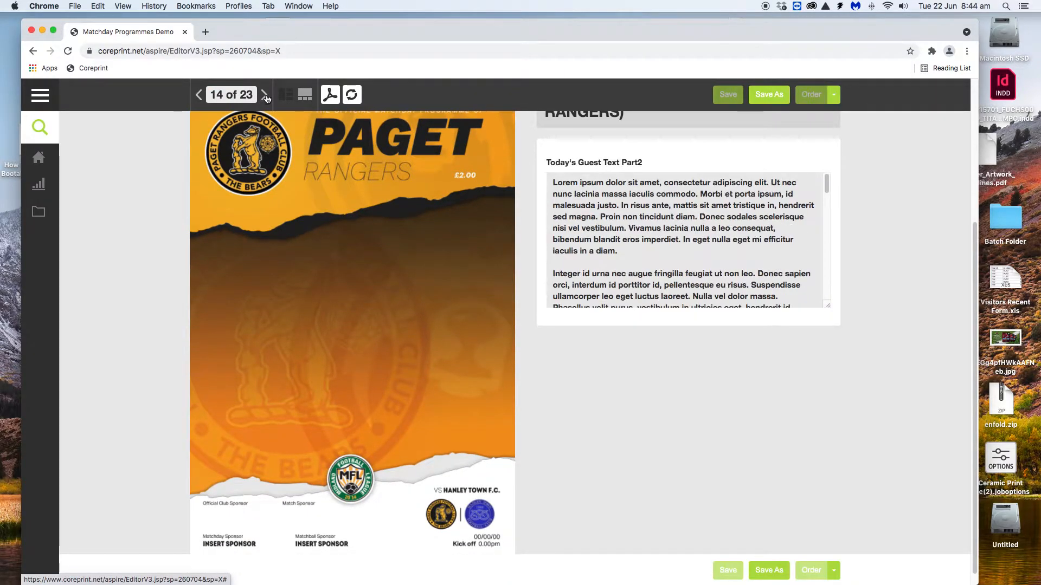
left_click(266, 98)
left_click(266, 98)
left_click(266, 98)
left_click(265, 99)
left_click(266, 98)
left_click(266, 98)
left_click(266, 98)
left_click(266, 98)
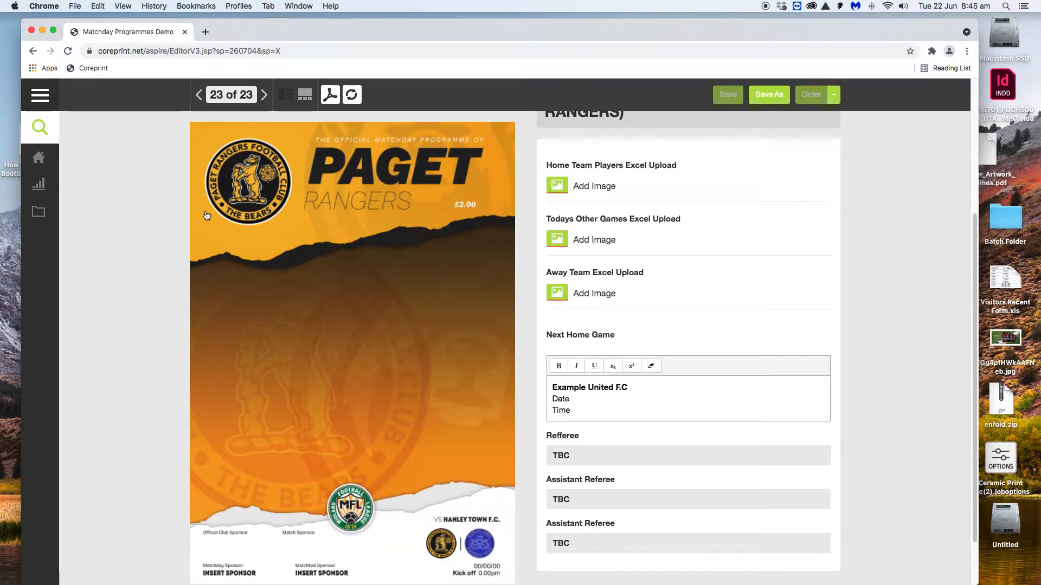
left_click(350, 96)
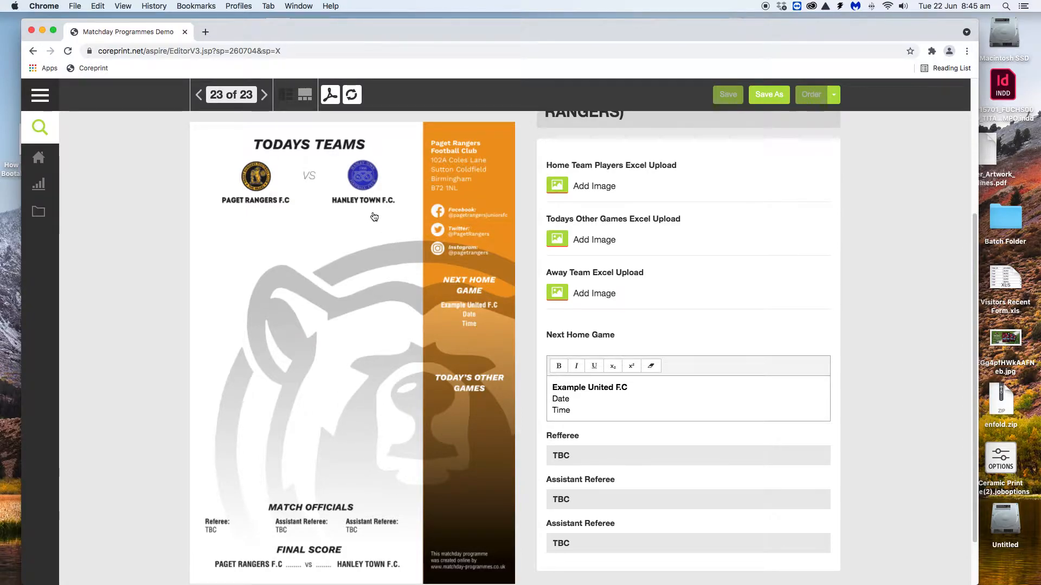
Save the programme as a new document named '22nd june test'
left_click(779, 95)
left_click(476, 149)
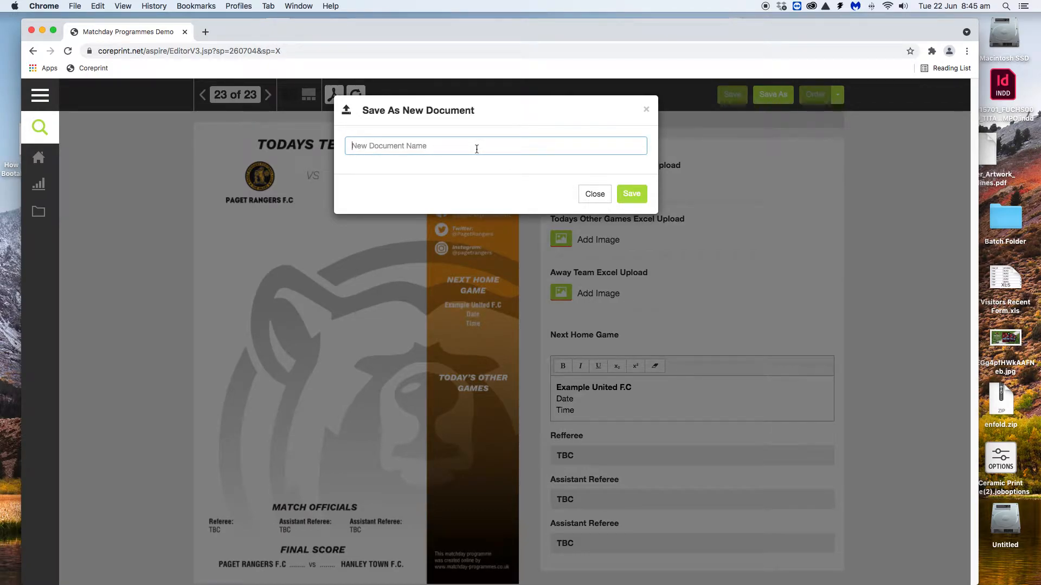
type("22nd j")
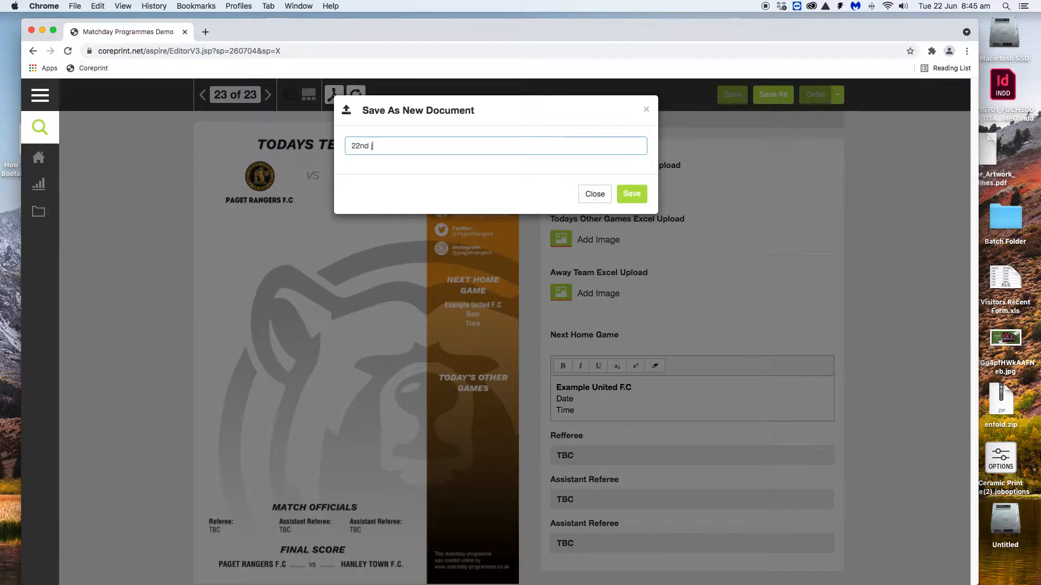
type("une test")
left_click(631, 194)
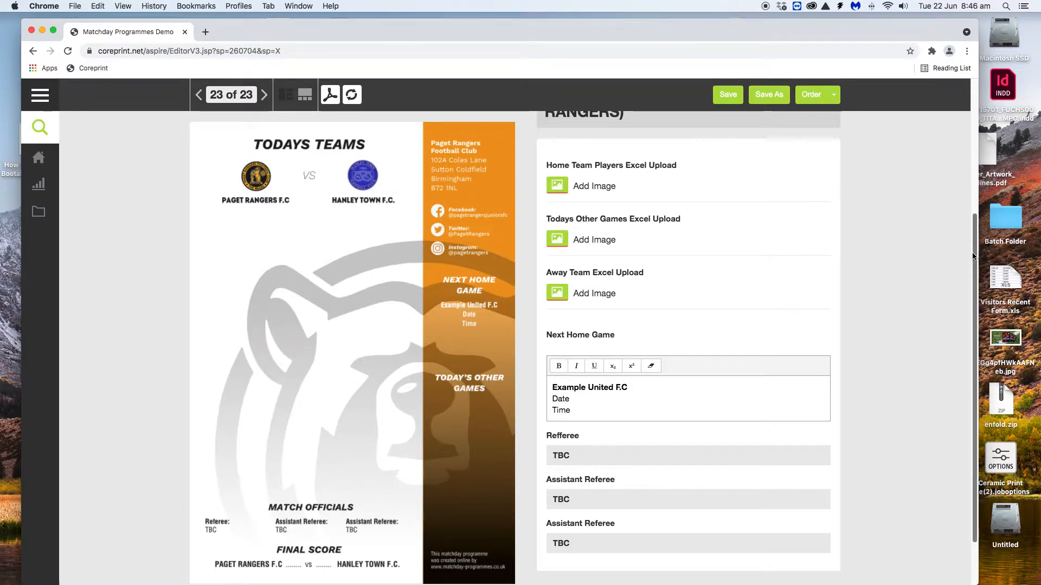
Upload made up team sheet.xls from the back page excel folder for the home team players
left_click_drag(974, 257, 967, 227)
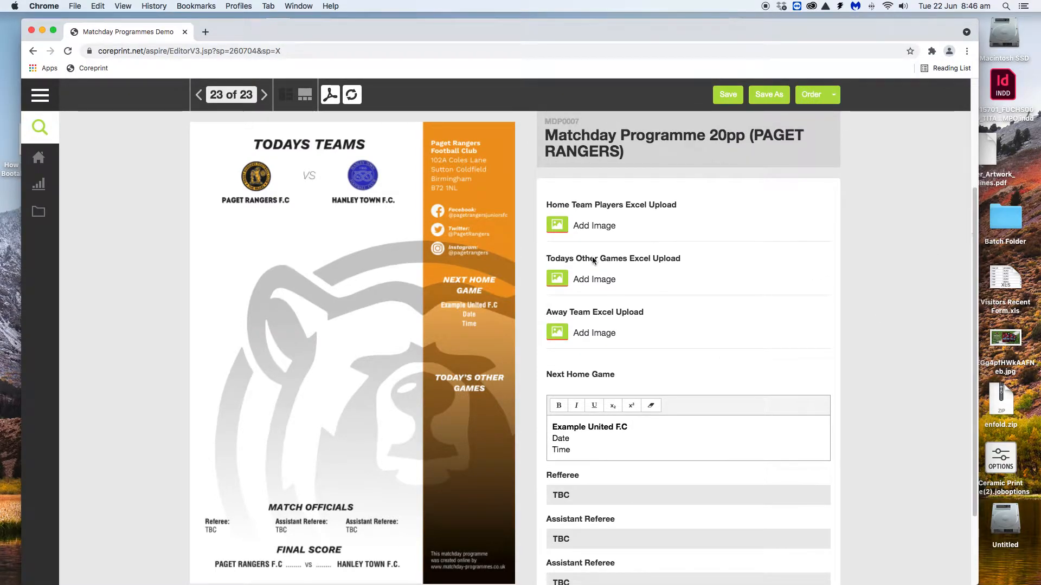
left_click(558, 225)
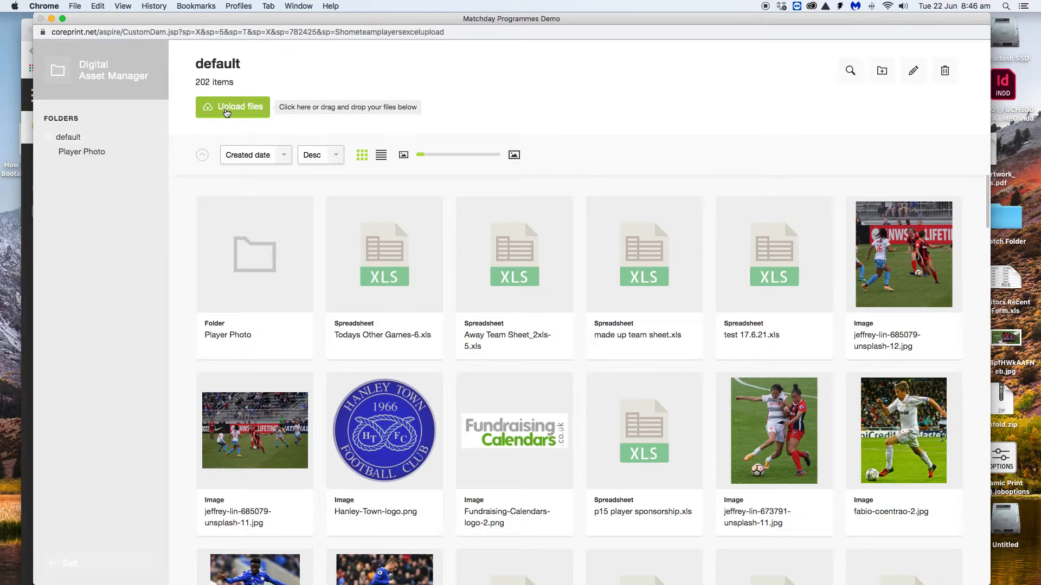
left_click(227, 109)
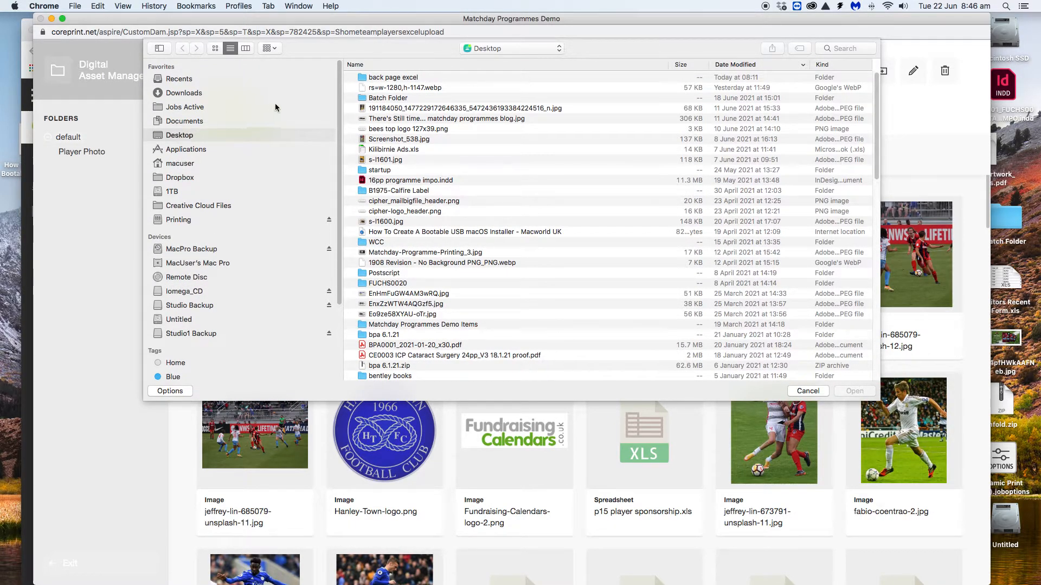
double_click(363, 77)
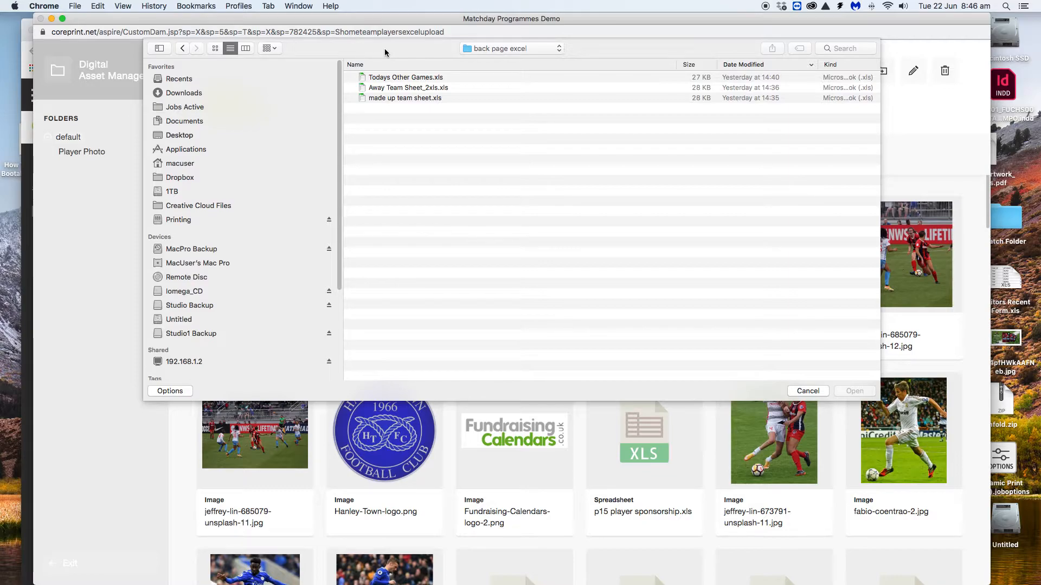
left_click(363, 99)
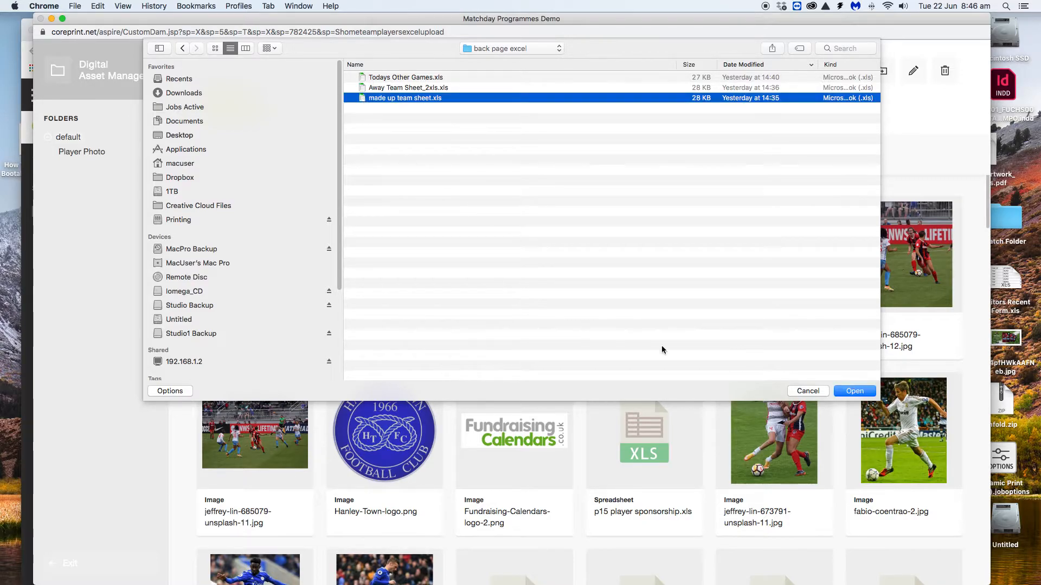
left_click(857, 394)
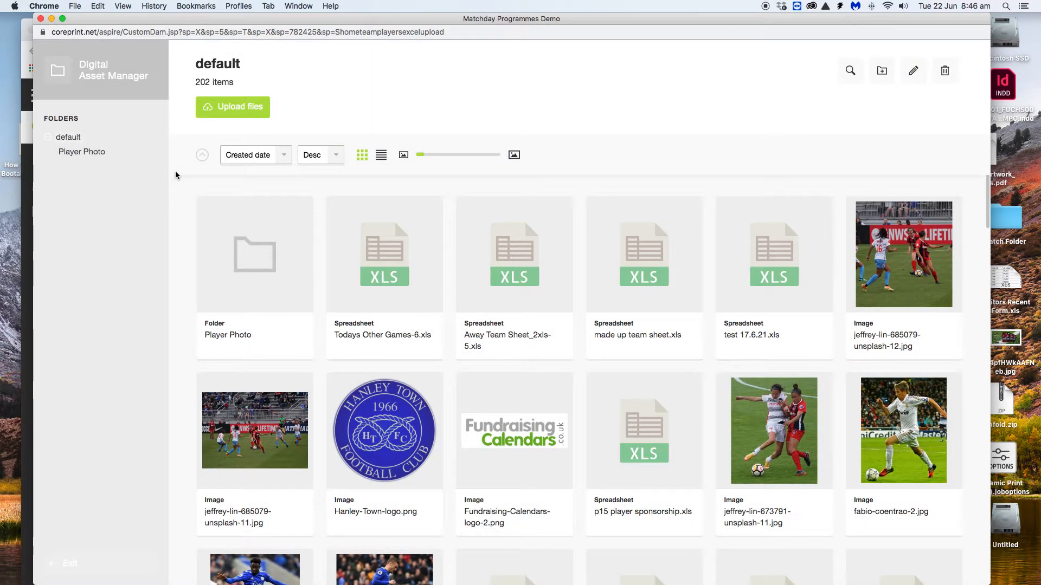
left_click_drag(188, 24, 202, 240)
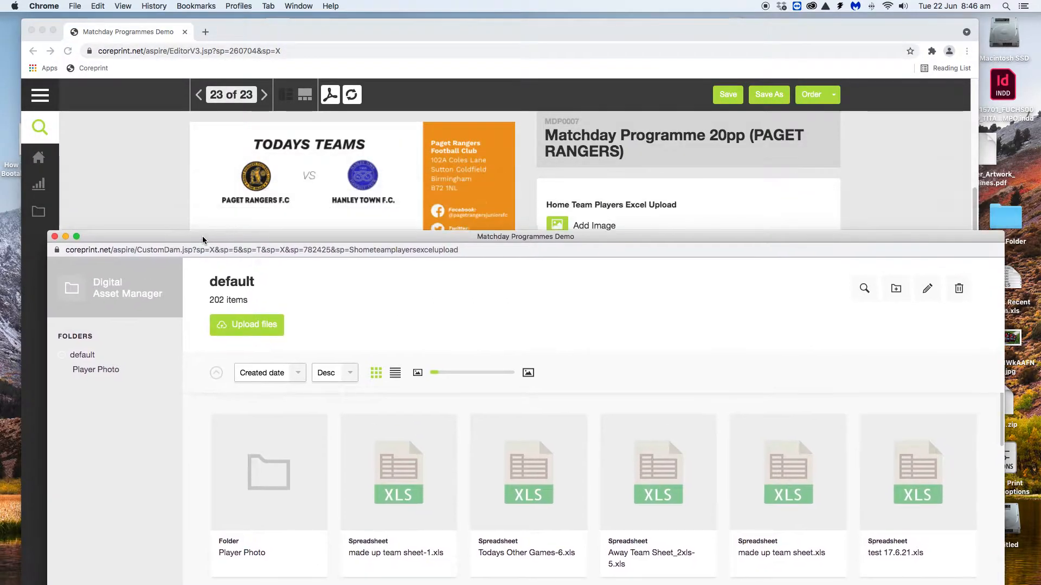
Open made up team sheet.xls from the back page excel folder in full-screen Excel
left_click_drag(206, 38, 380, 58)
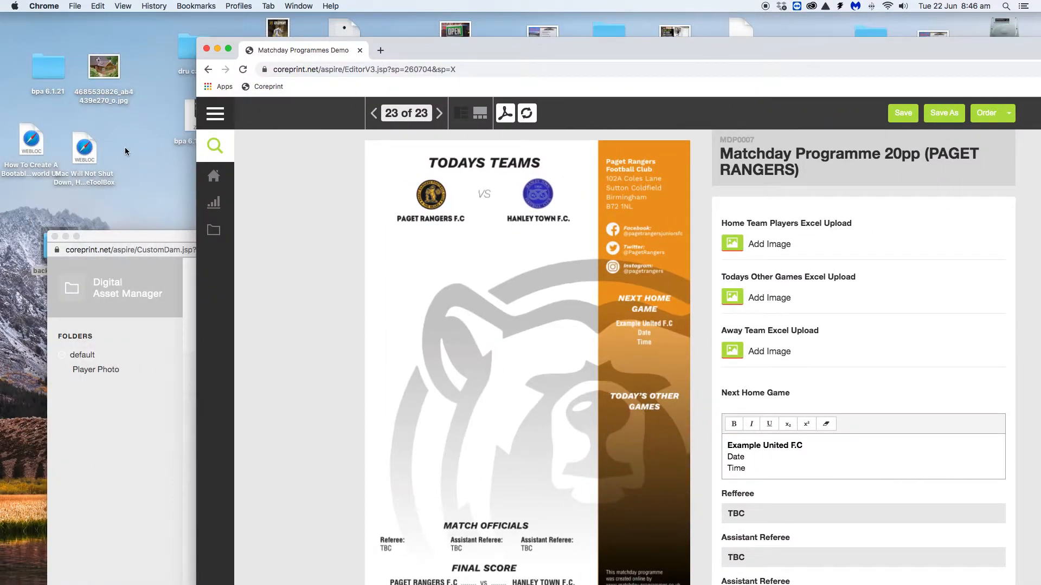
left_click_drag(122, 241, 229, 157)
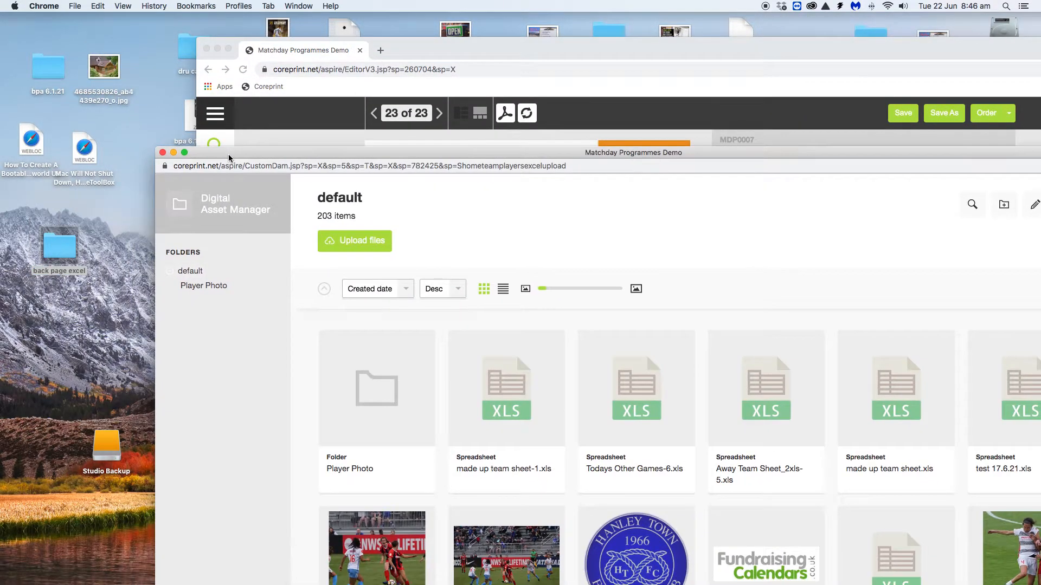
left_click(50, 244)
double_click(59, 249)
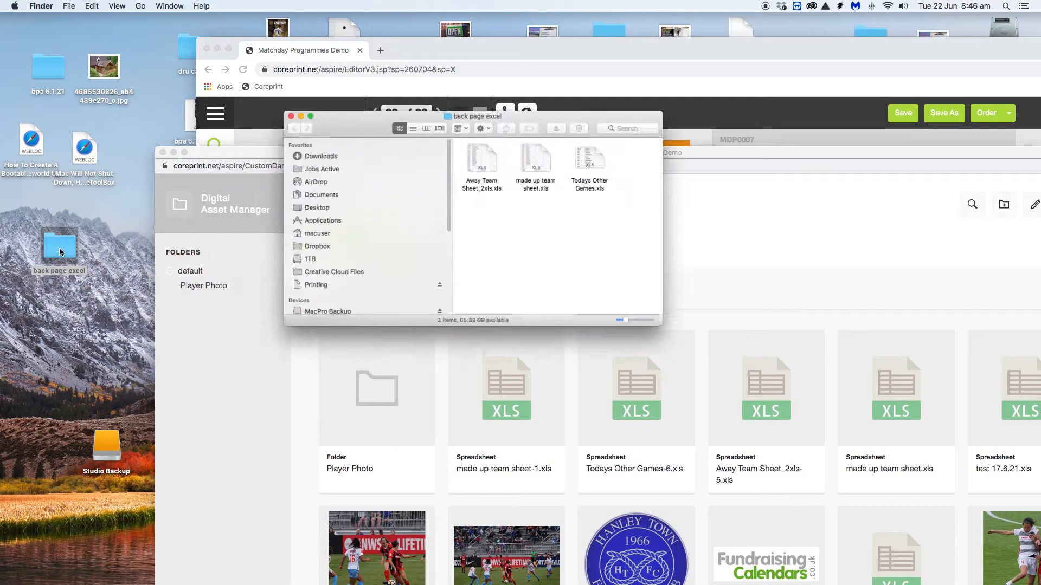
double_click(596, 154)
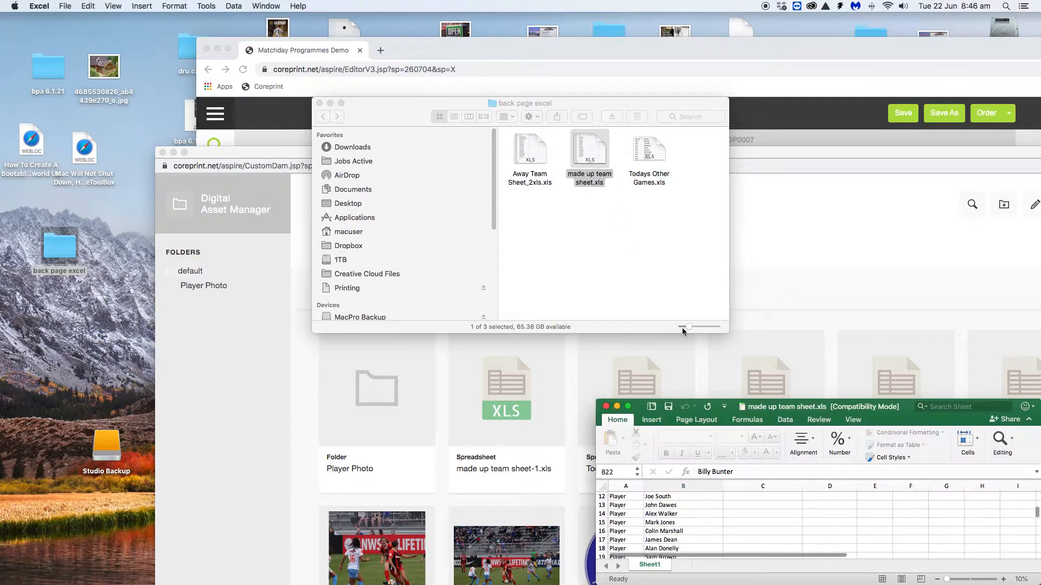
left_click_drag(965, 421, 488, 76)
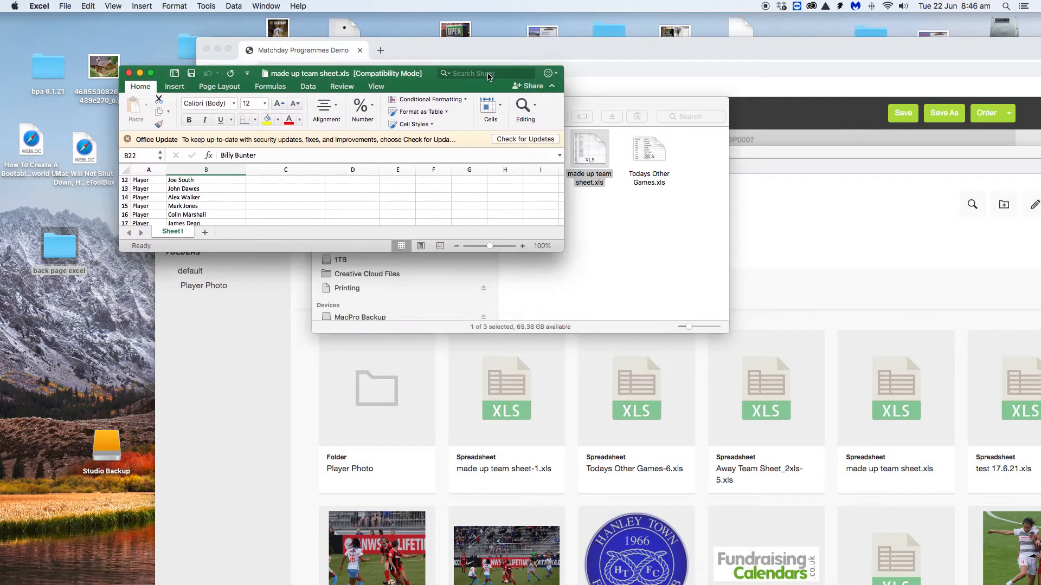
left_click(140, 74)
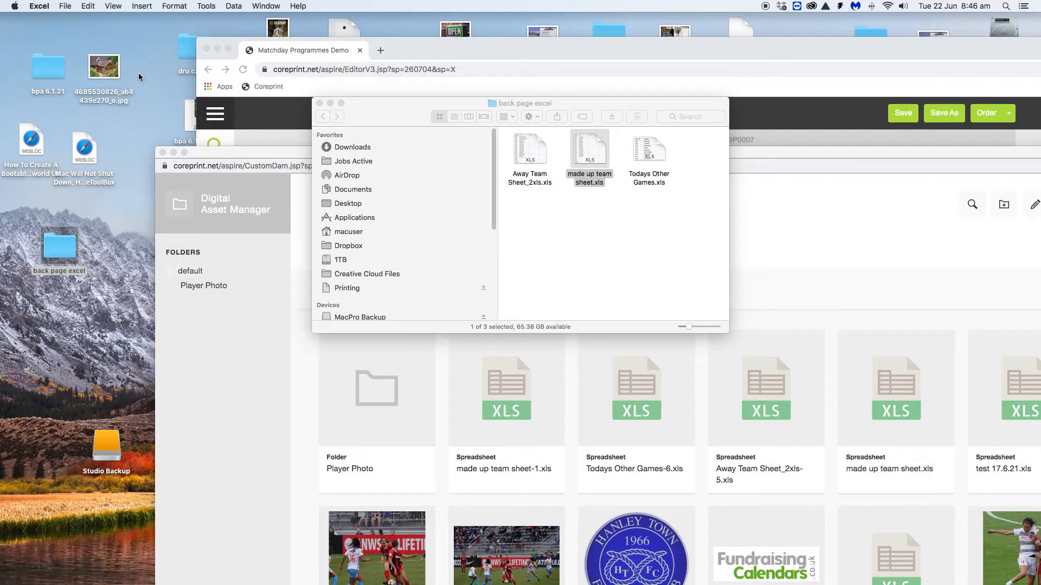
key("F11")
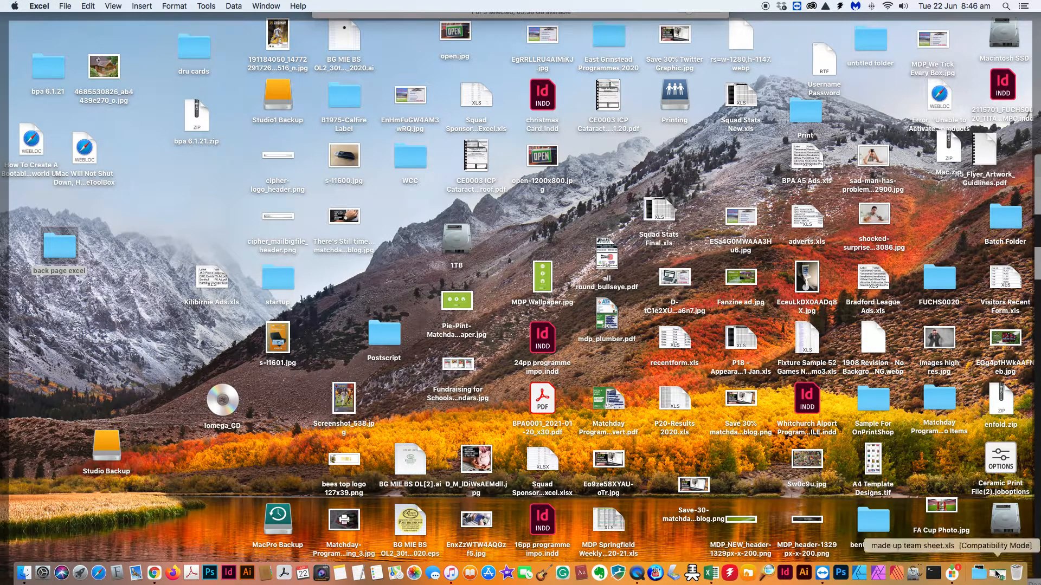
left_click(996, 576)
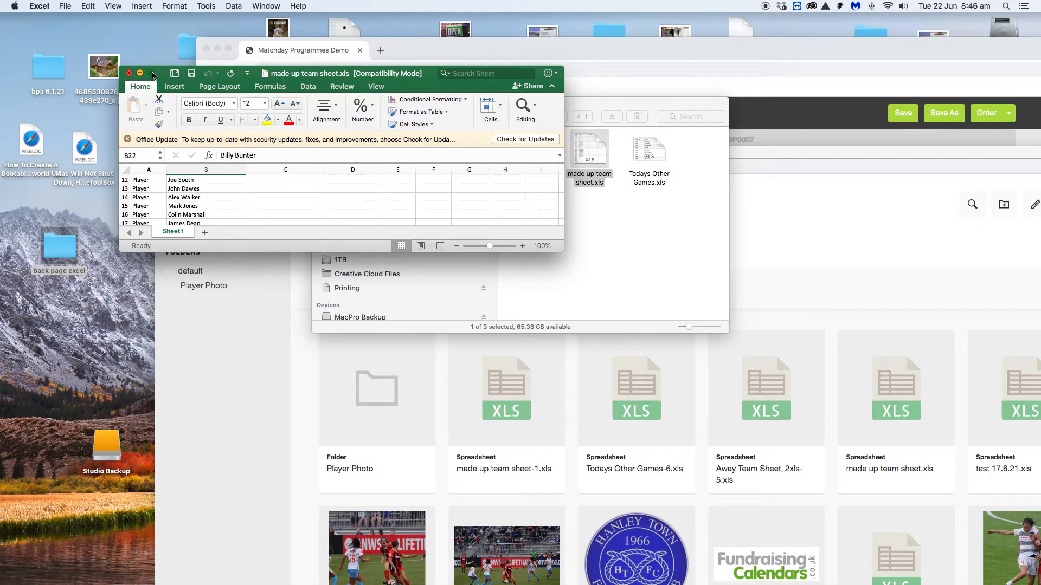
left_click(151, 73)
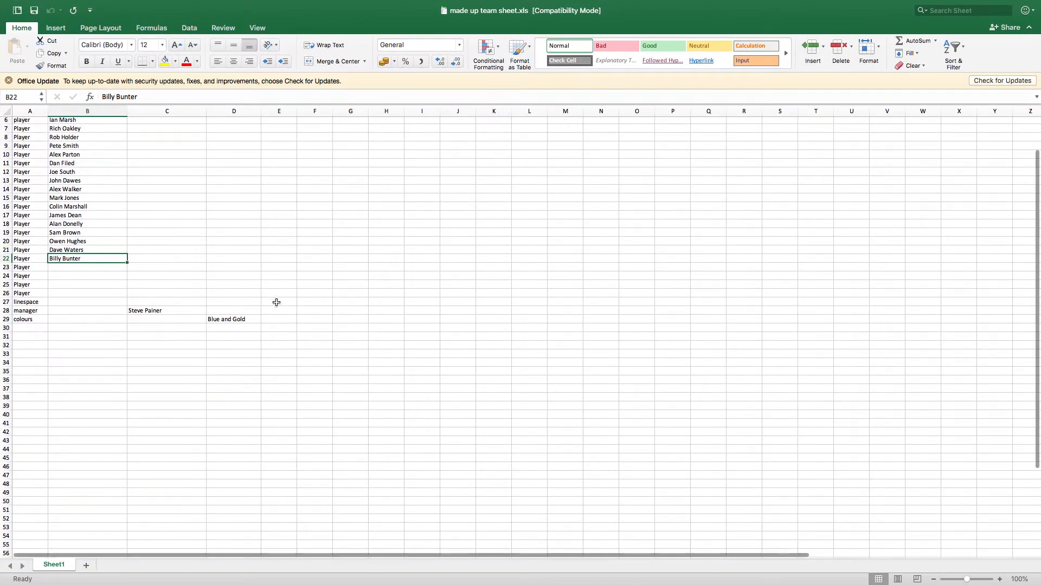
Scroll to the top of Sheet1 to view the row_id, player, manager and colours columns
scroll(276, 302, "up", 3)
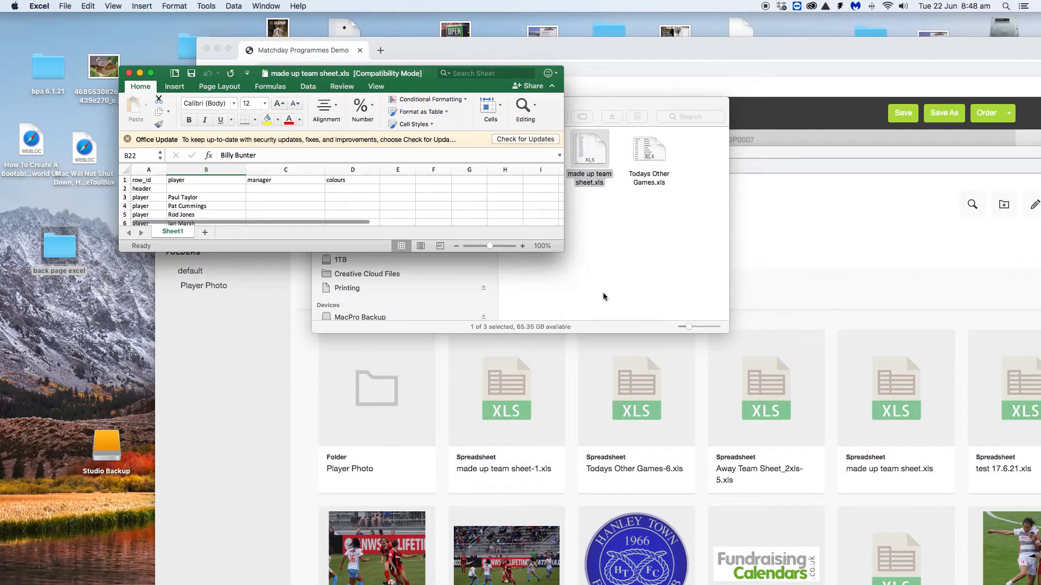
Choose made up team sheet-1.xls as the home team players spreadsheet
left_click(825, 260)
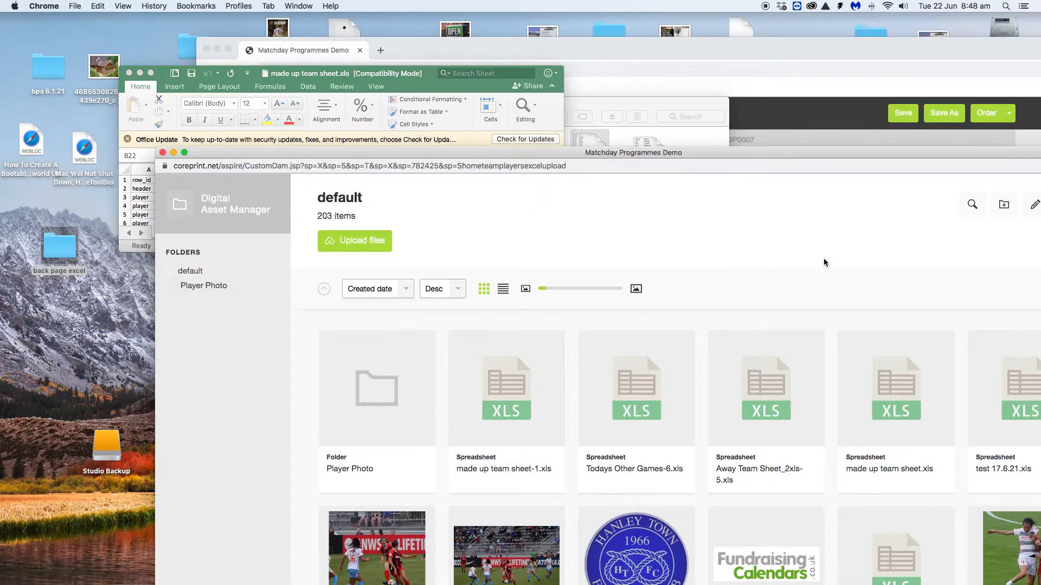
left_click_drag(506, 157, 389, 42)
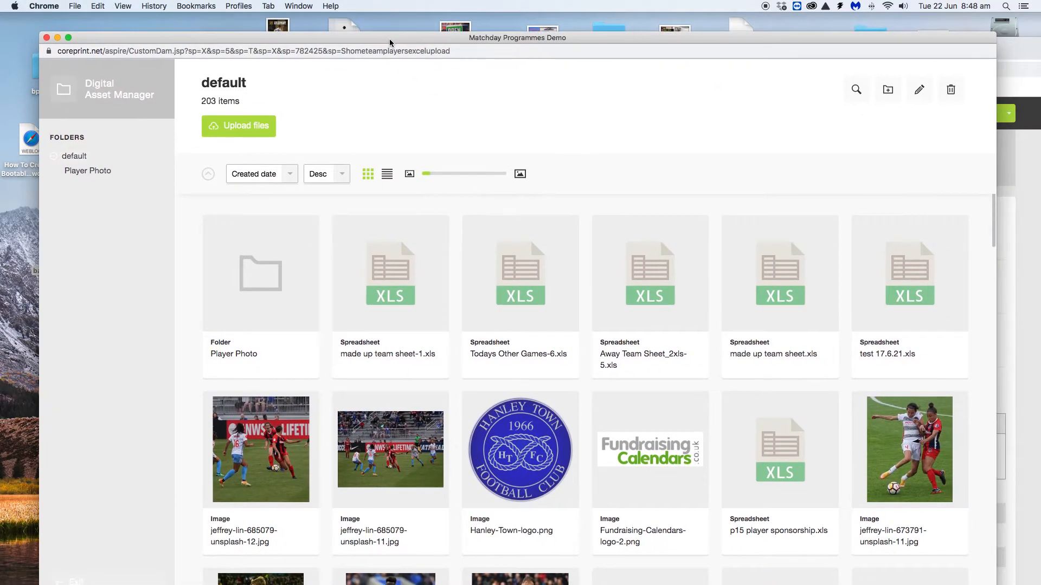
left_click(389, 288)
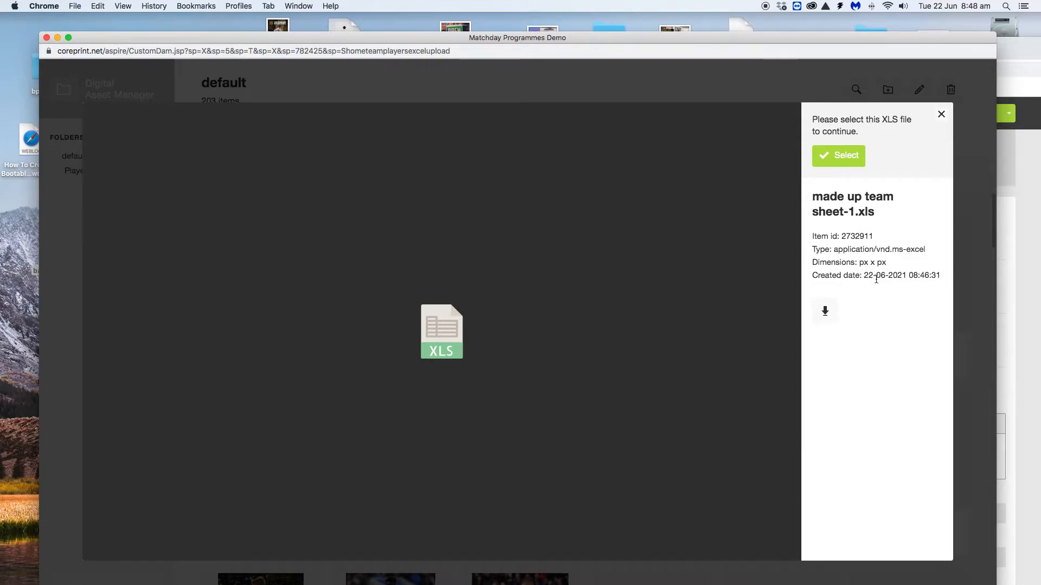
left_click(842, 163)
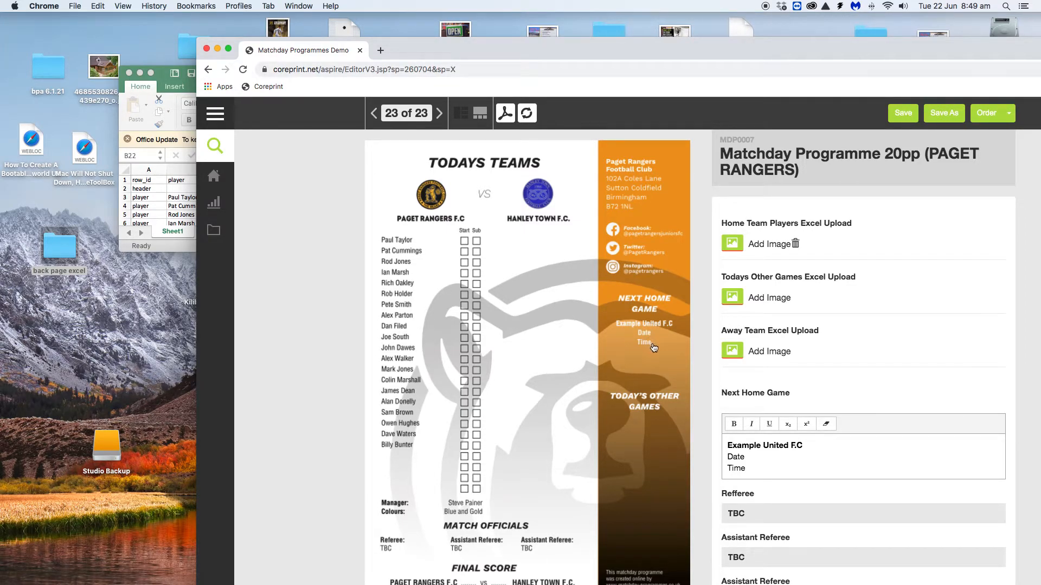
Open the Digital Asset Manager from the Away Team Excel Upload field
left_click(733, 351)
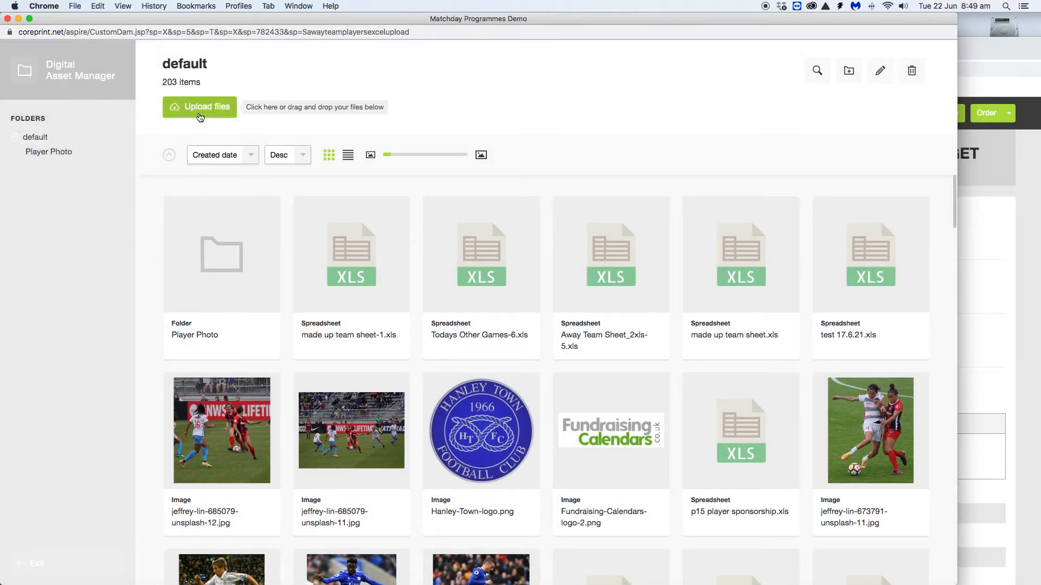
Upload Away Team Sheet_2xls.xls and select it as the Hanley Town team sheet
left_click(200, 111)
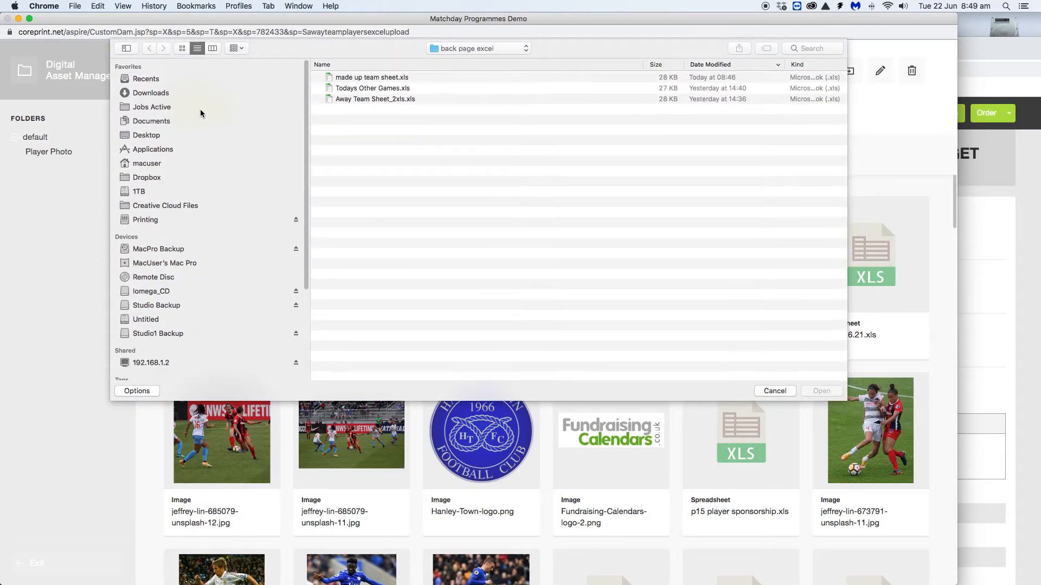
left_click(360, 99)
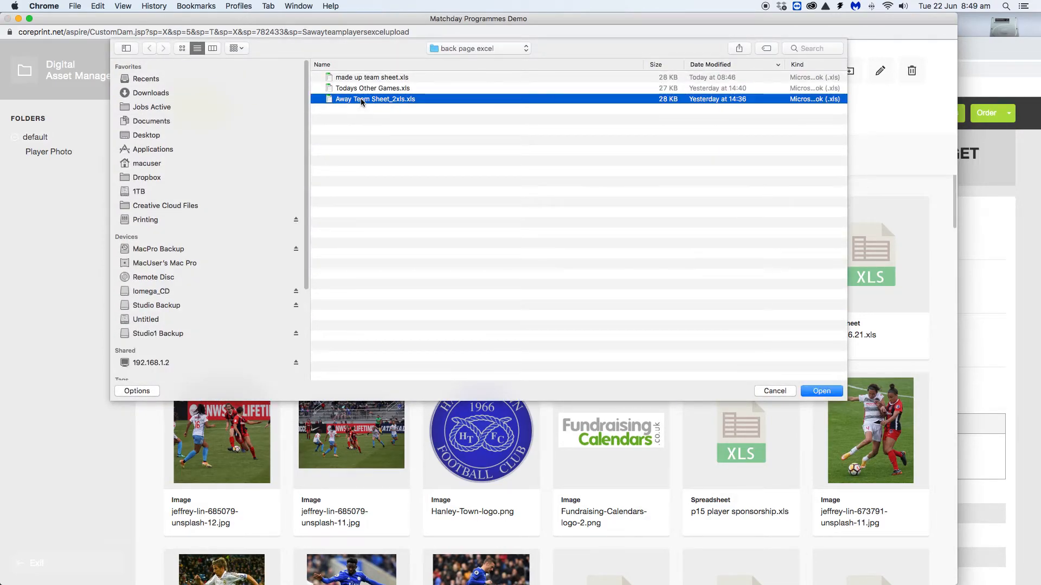
left_click(823, 392)
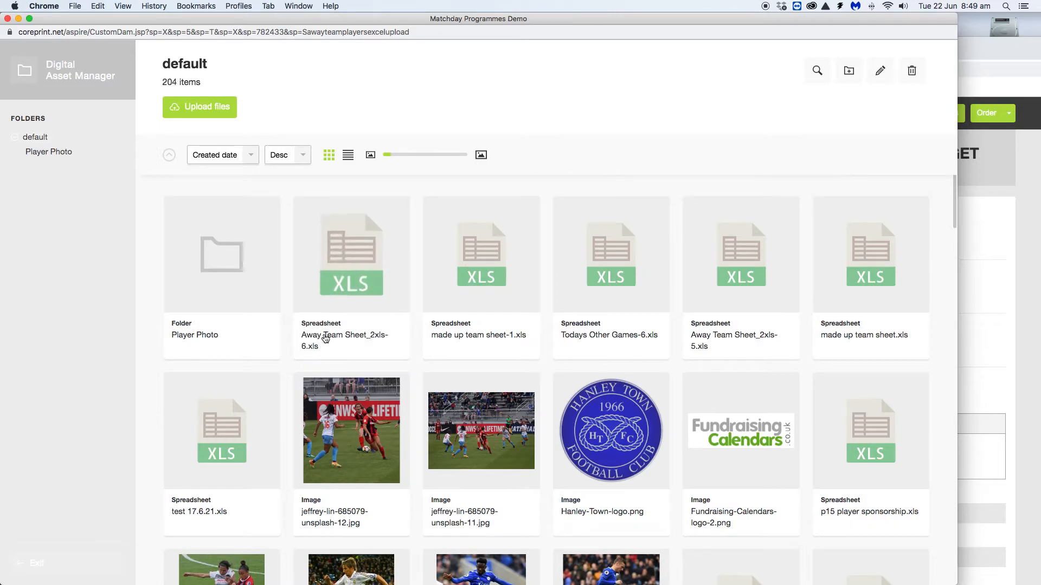
left_click(352, 245)
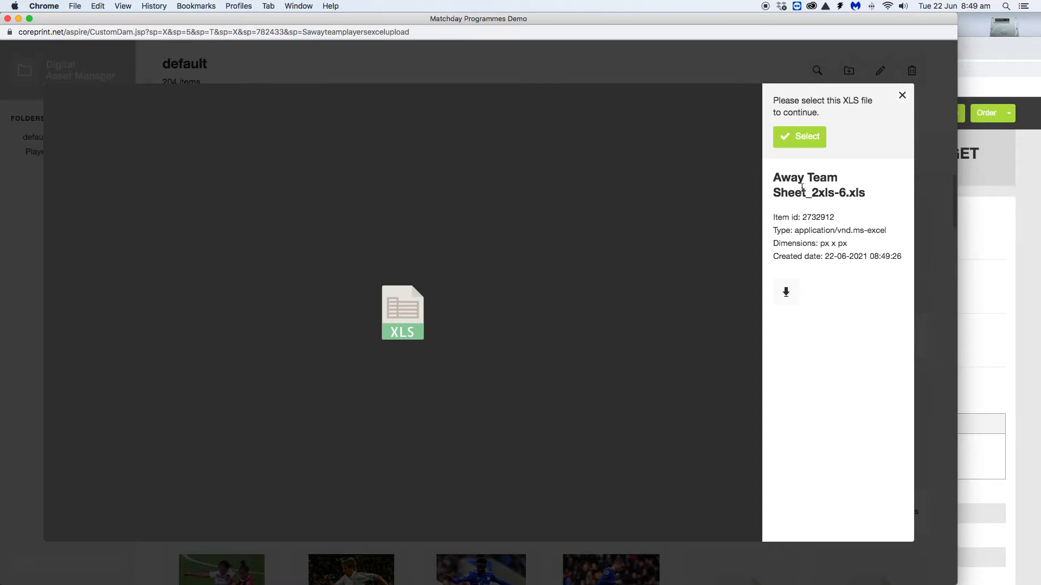
left_click(807, 138)
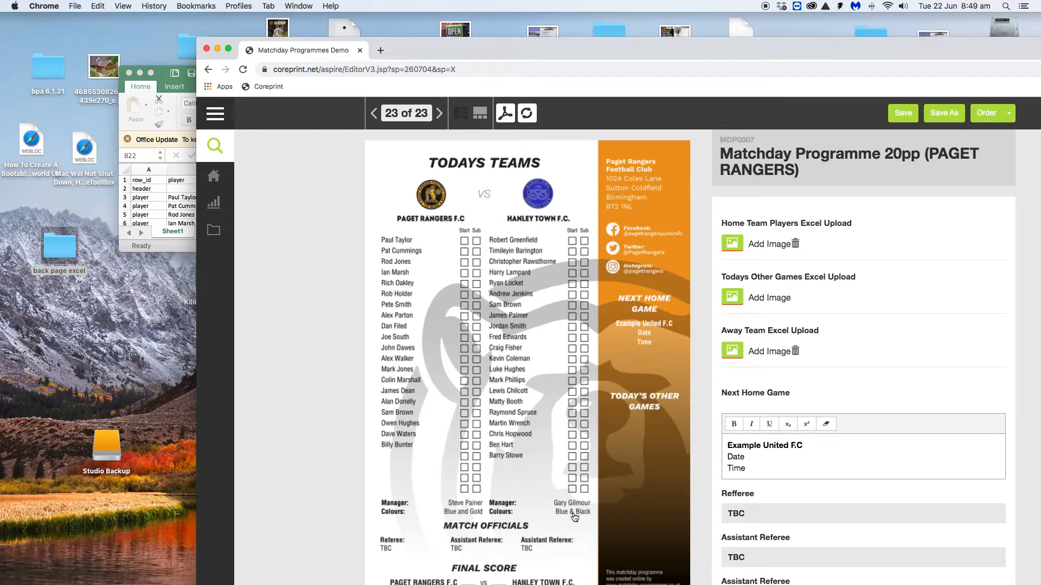
Drag the Chrome window left so the whole back page and form fit on screen
left_click_drag(522, 48, 371, 11)
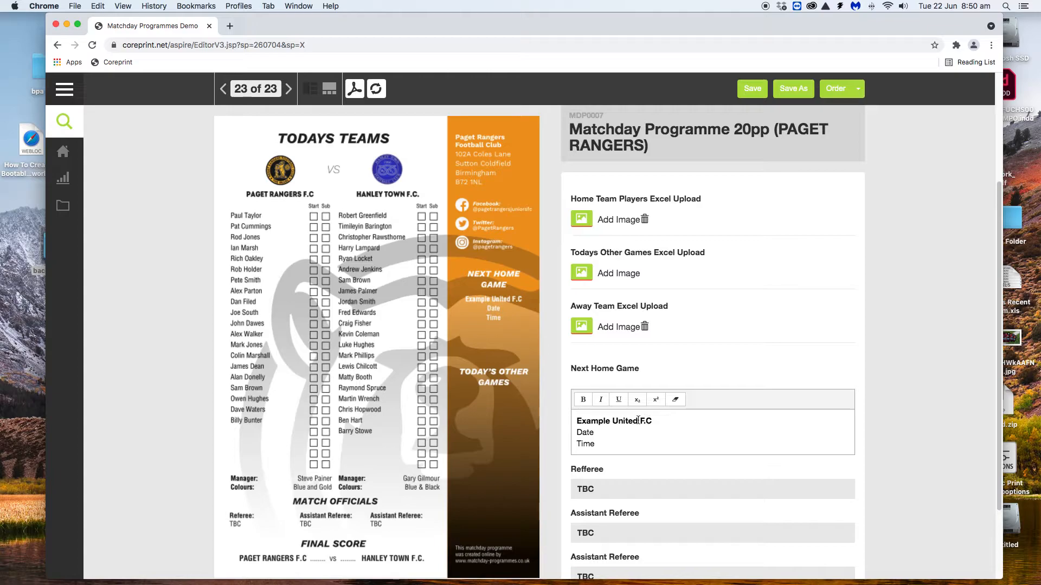
Change Next Home Game from Example United, Date, Time to Burslem Athletic, 5th August, 7.45pm
left_click_drag(638, 422, 589, 431)
type("B")
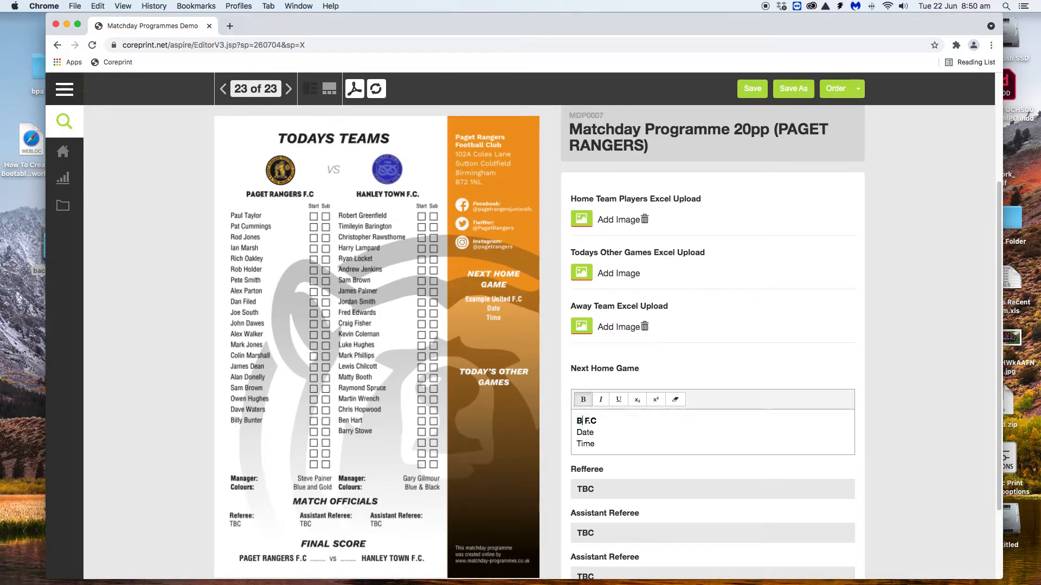
type("urslem Athletic")
left_click_drag(594, 433, 575, 435)
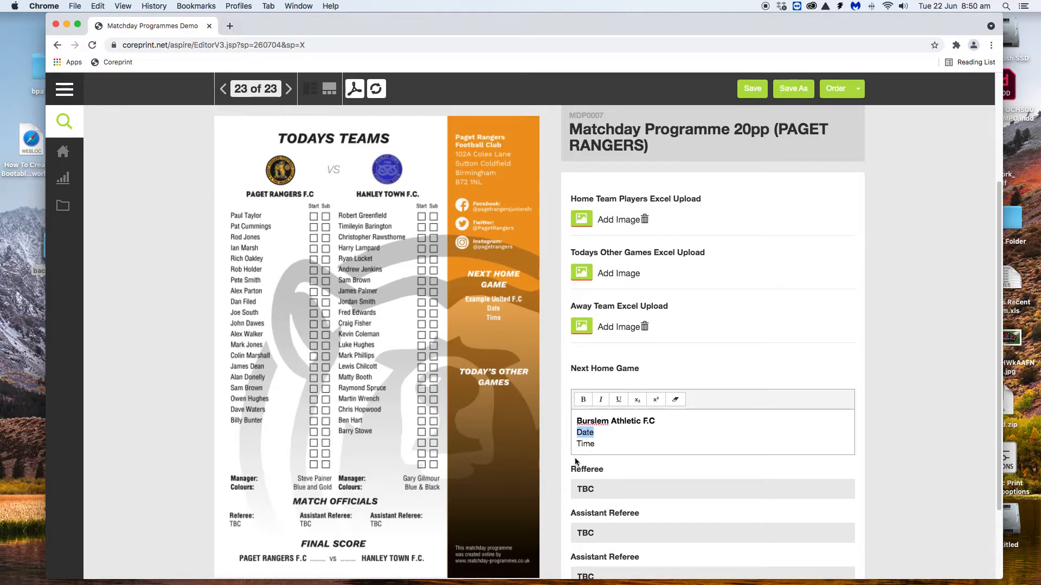
type("5th August")
left_click_drag(606, 445, 573, 445)
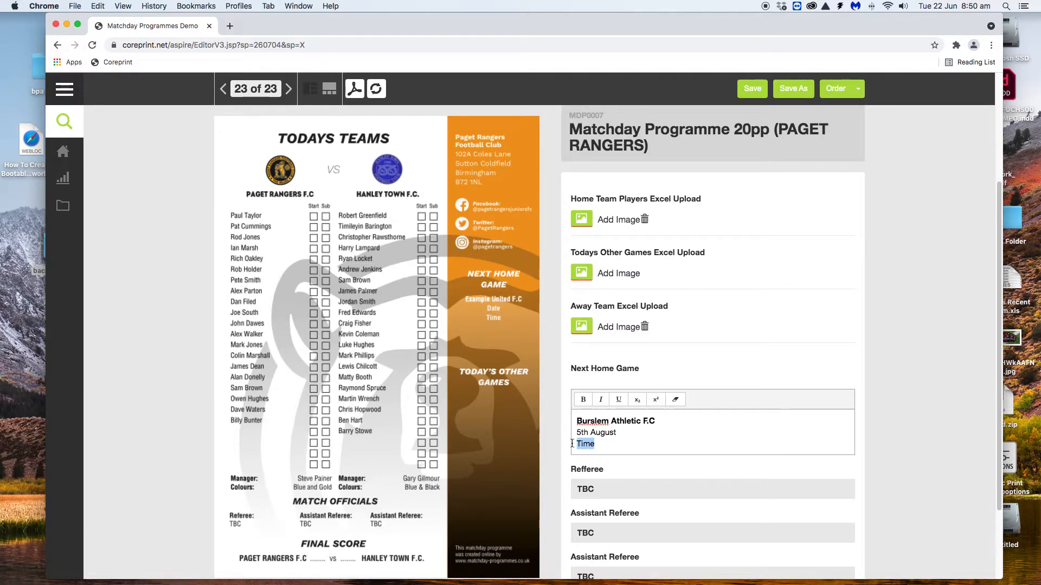
type("7.45pm")
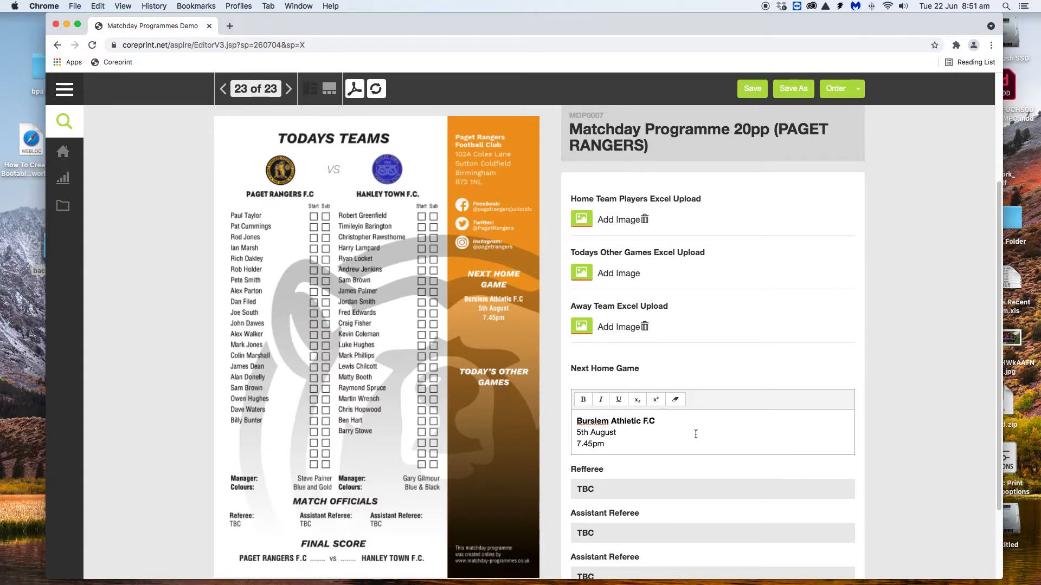
scroll(695, 434, "down", 3)
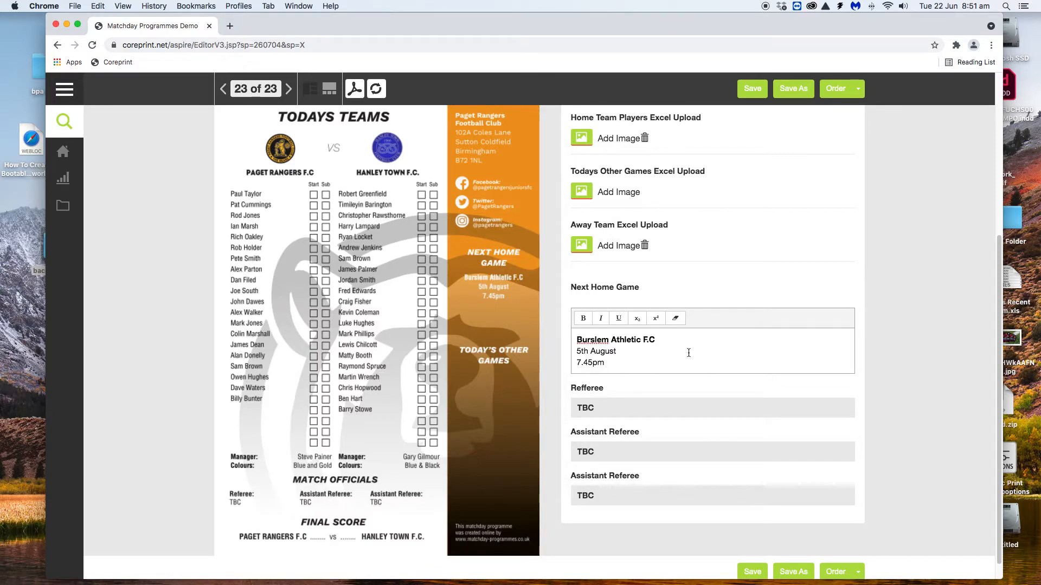
scroll(692, 402, "up", 2)
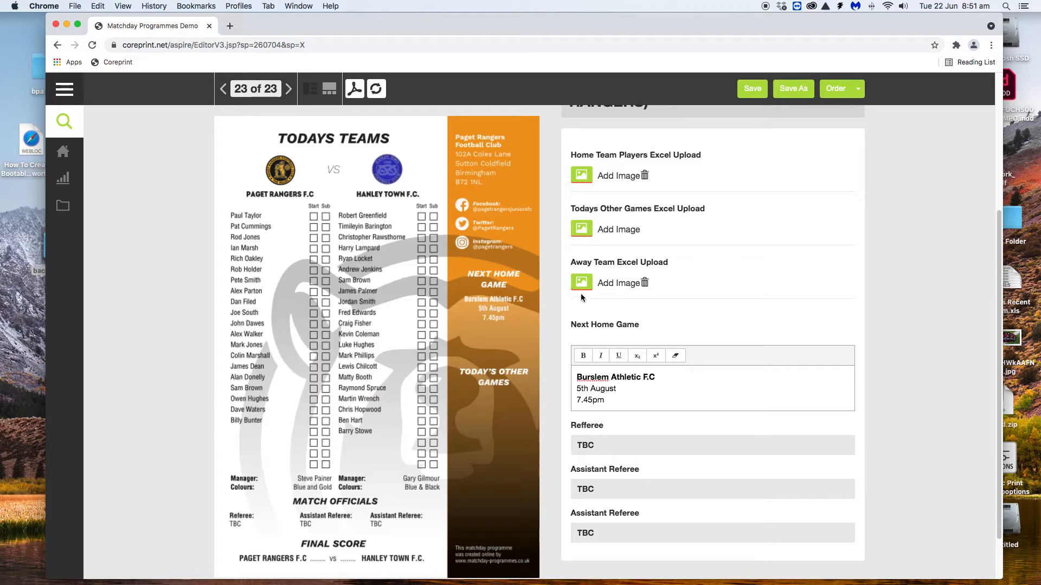
Move aside and close the stalled loading window covering the editor
left_click(581, 230)
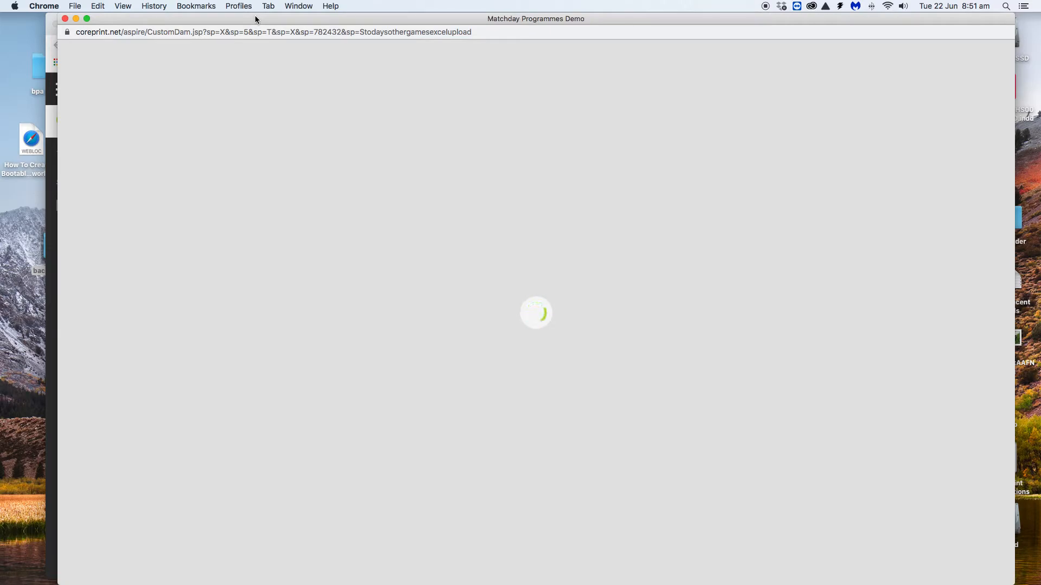
left_click_drag(256, 18, 246, 24)
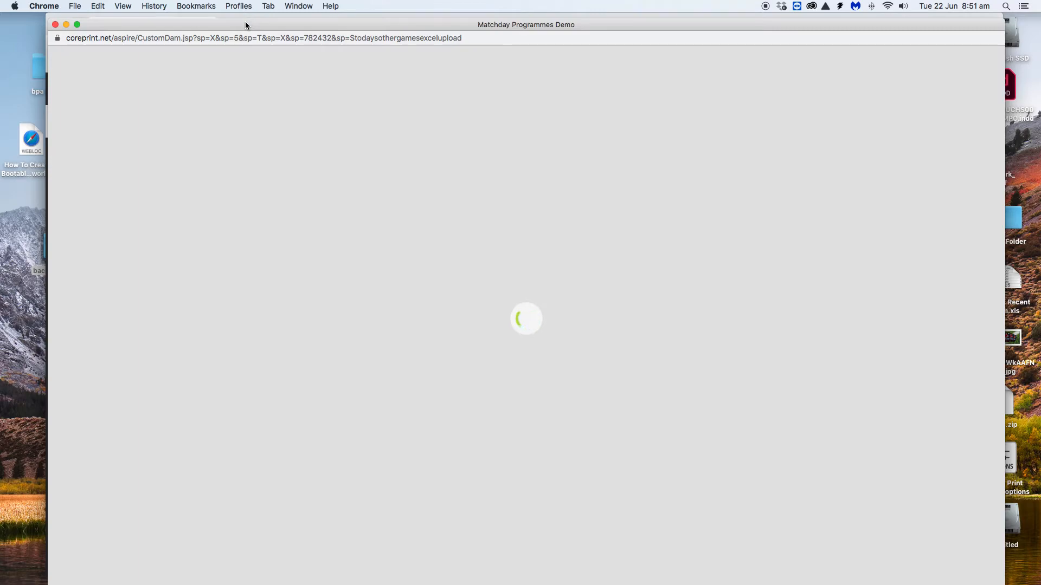
mouse_move(245, 24)
left_mouse_down()
mouse_move(241, 188)
mouse_move(229, 145)
mouse_move(229, 55)
mouse_move(241, 39)
mouse_move(231, 36)
left_mouse_up()
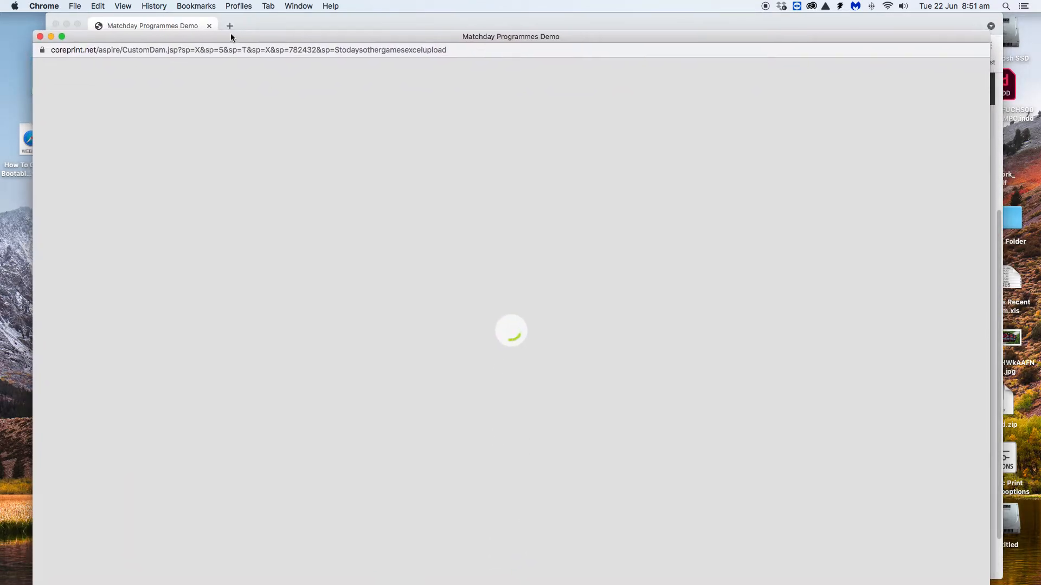
left_click(40, 36)
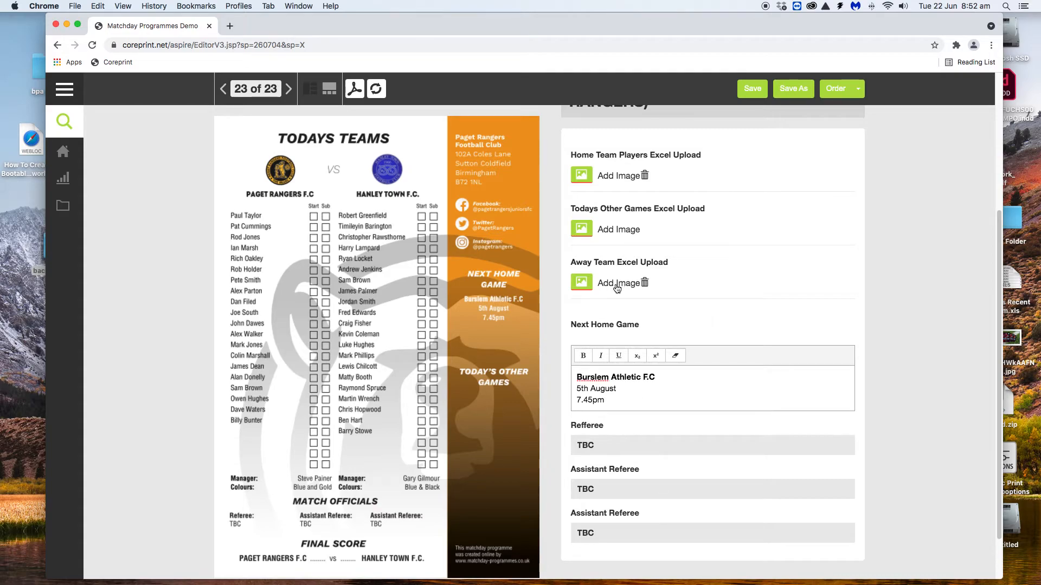
Upload Todays Other Games.xls to the asset library under Todays Other Games Excel Upload
left_click(581, 230)
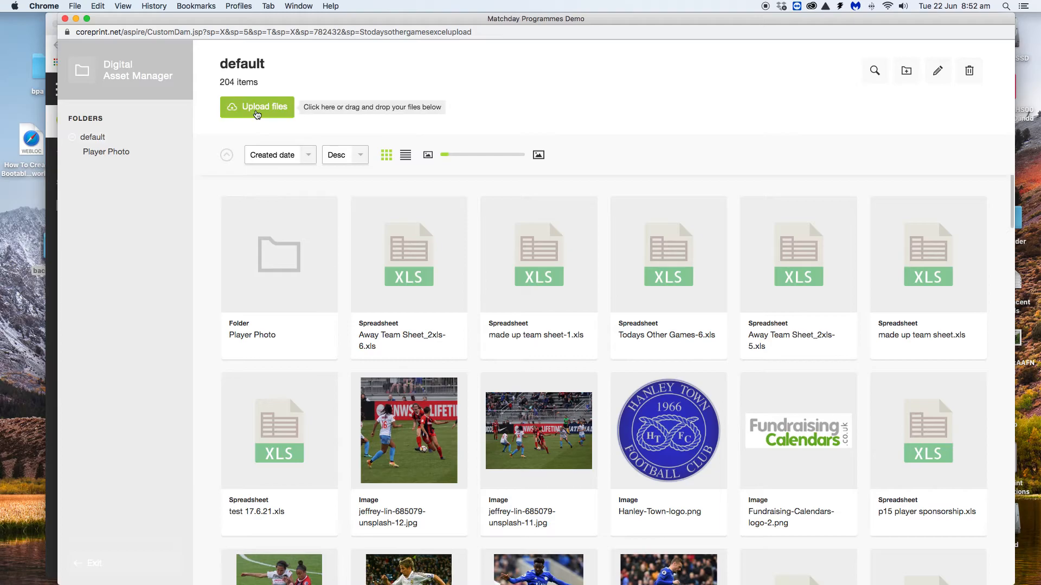
left_click(258, 113)
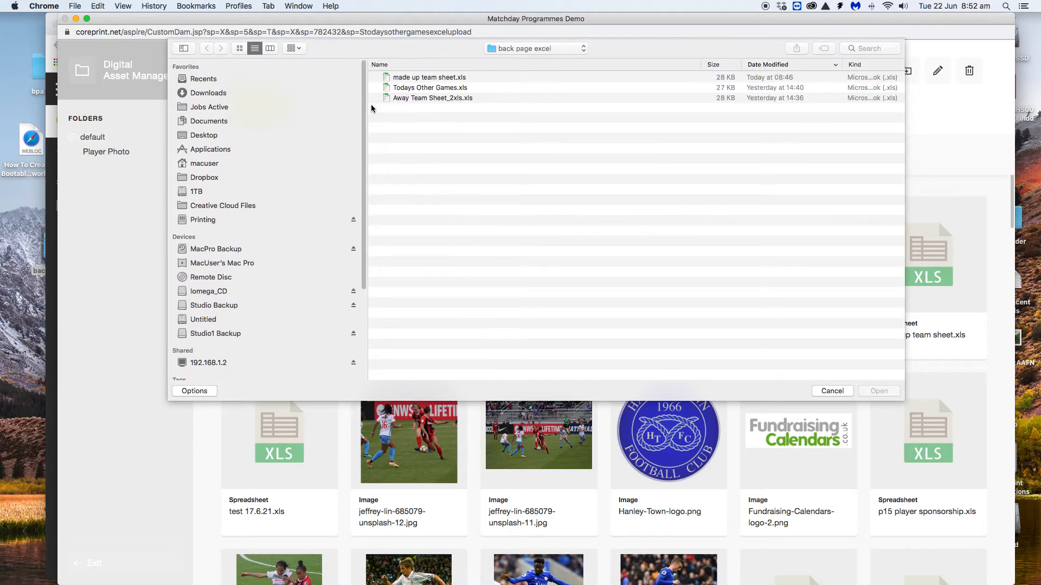
left_click(431, 88)
left_click(878, 391)
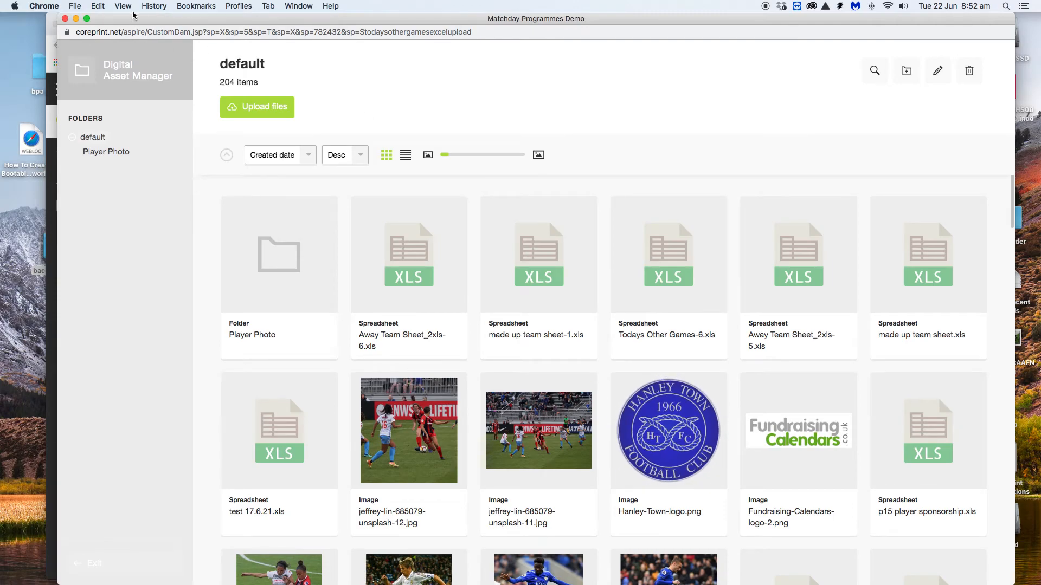
left_click_drag(156, 19, 449, 30)
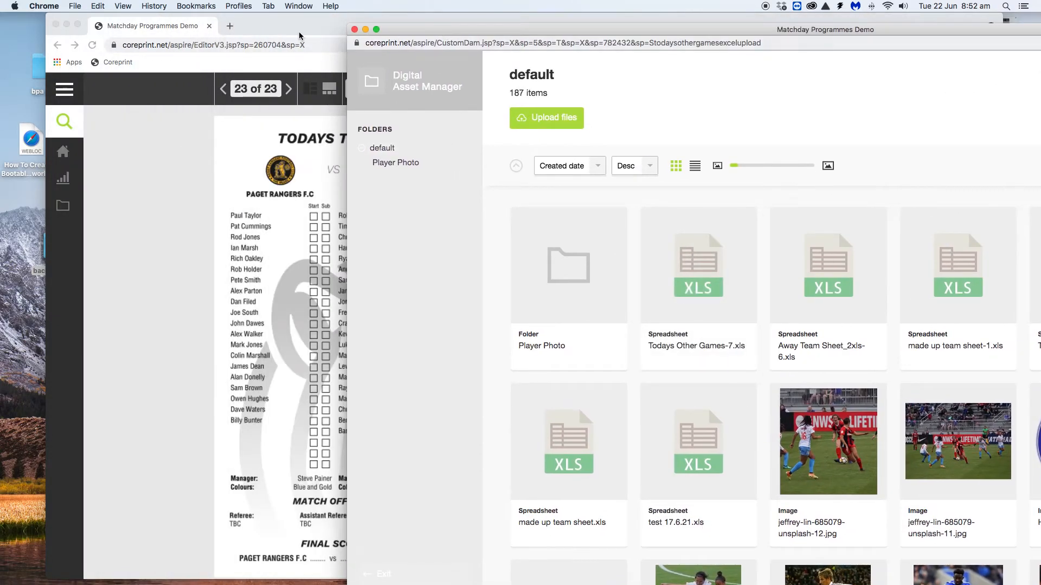
left_click_drag(309, 26, 479, 28)
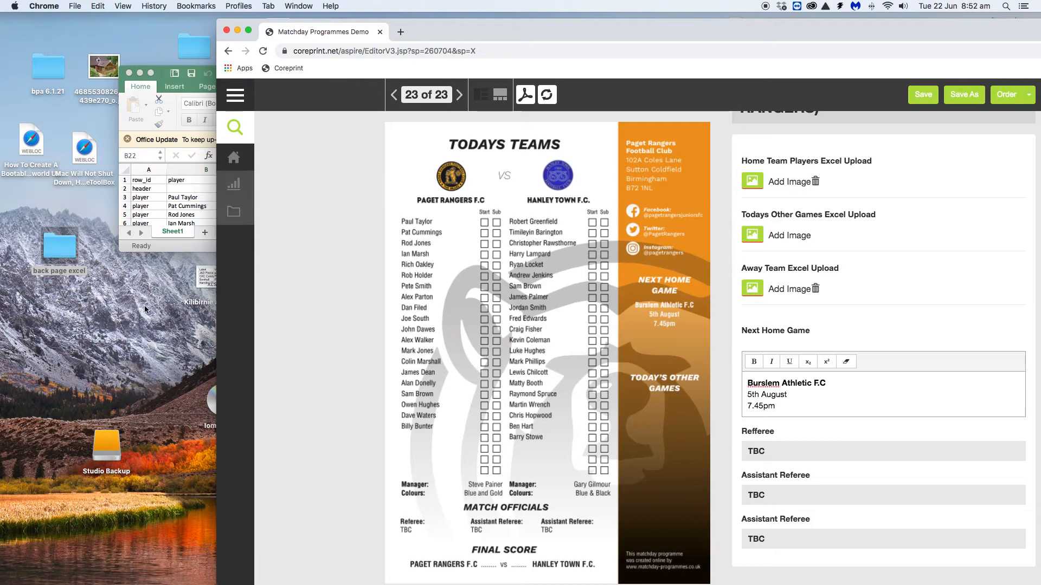
Review made up team sheet.xls full screen in Excel, then close it
double_click(57, 245)
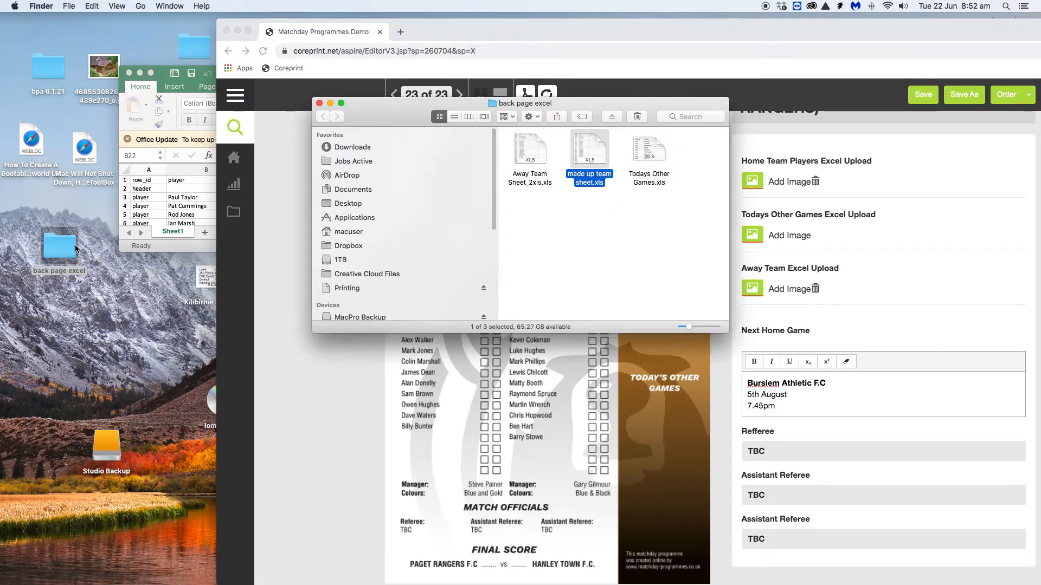
double_click(649, 151)
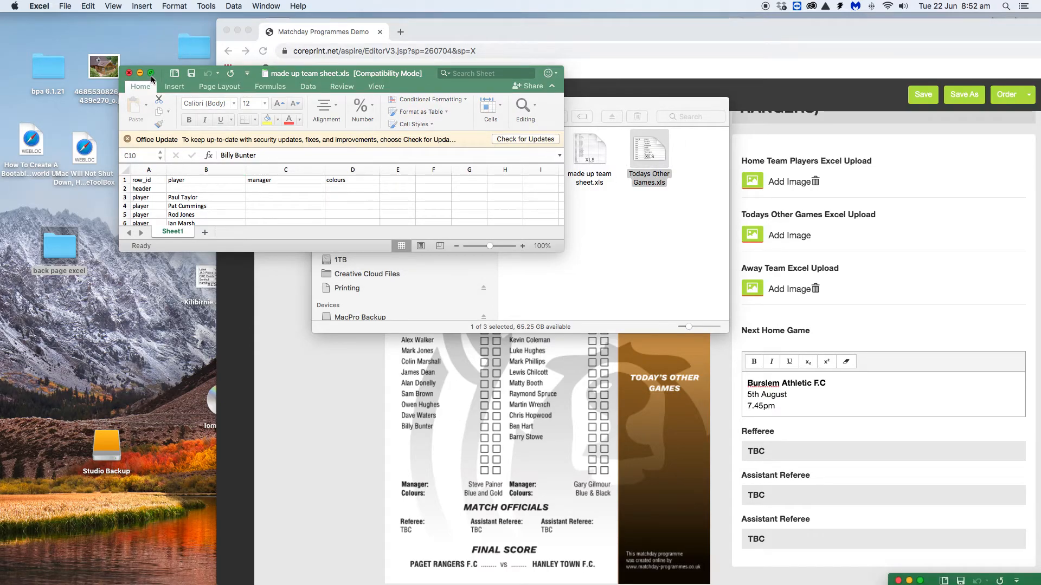
left_click(151, 74)
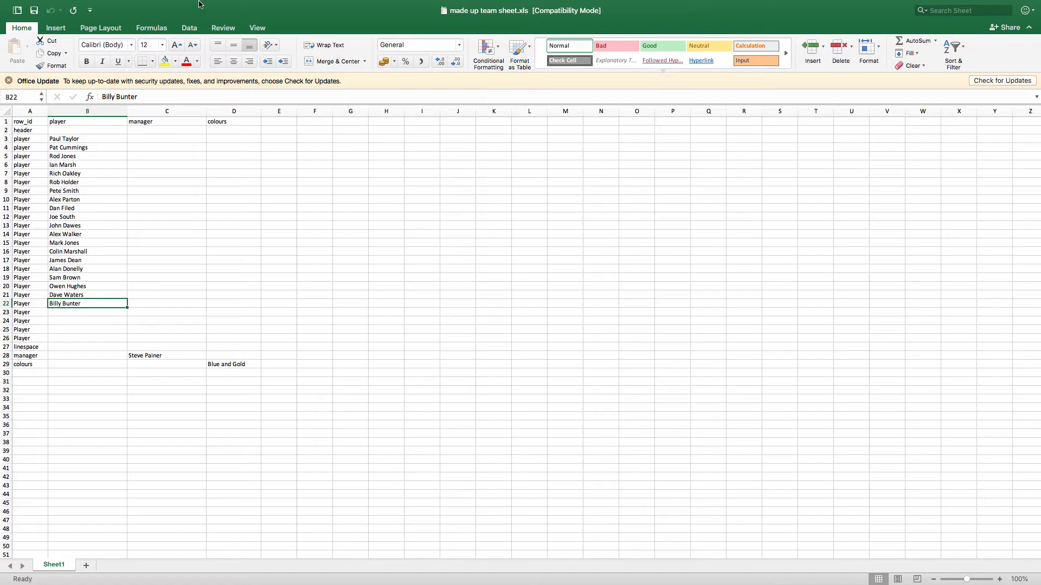
mouse_move(183, 2)
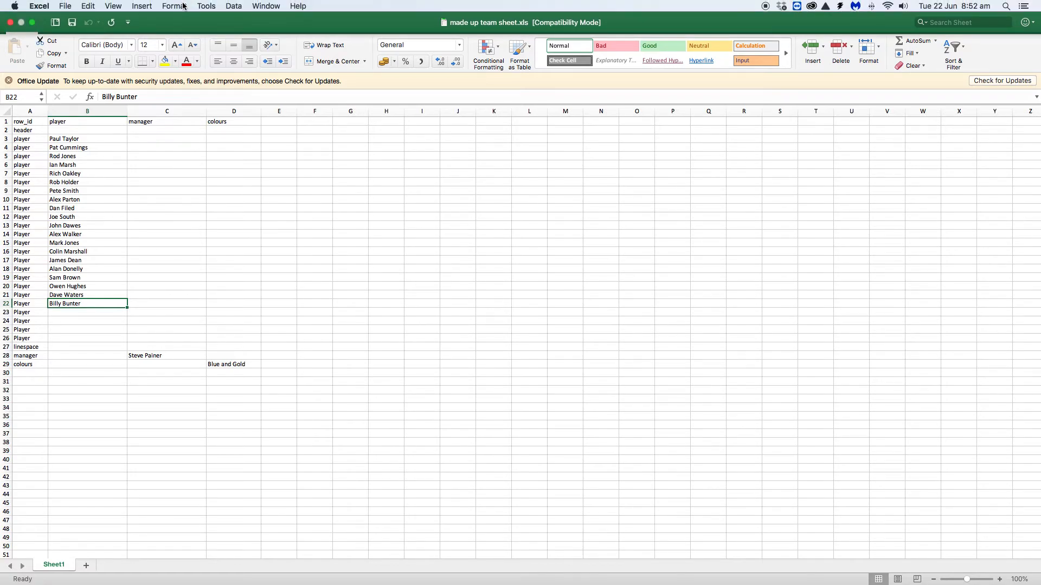
left_click(11, 23)
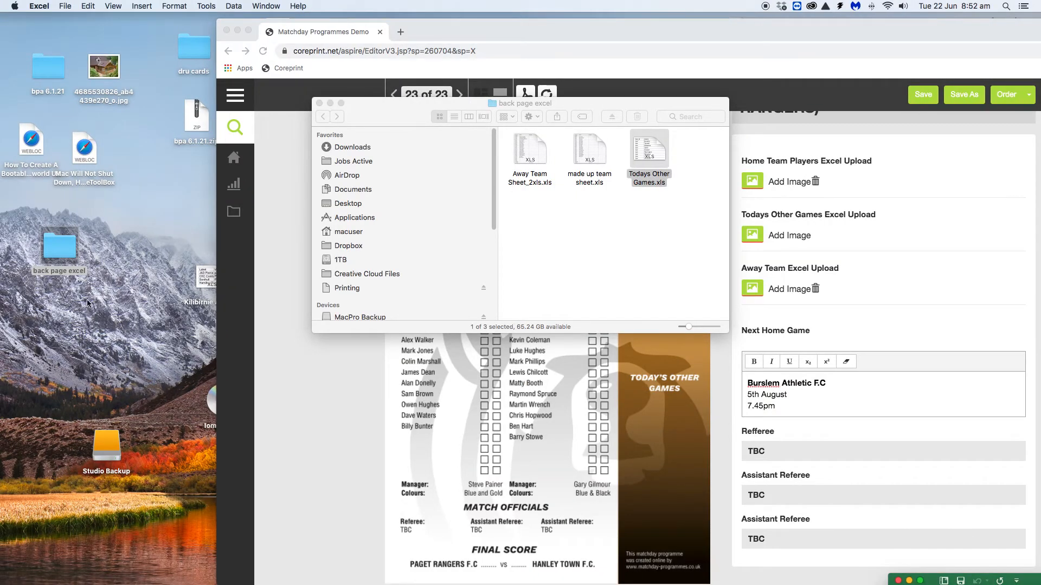
Check the nine fixtures in Todays Other Games.xls, close it, and return to the editor
double_click(59, 249)
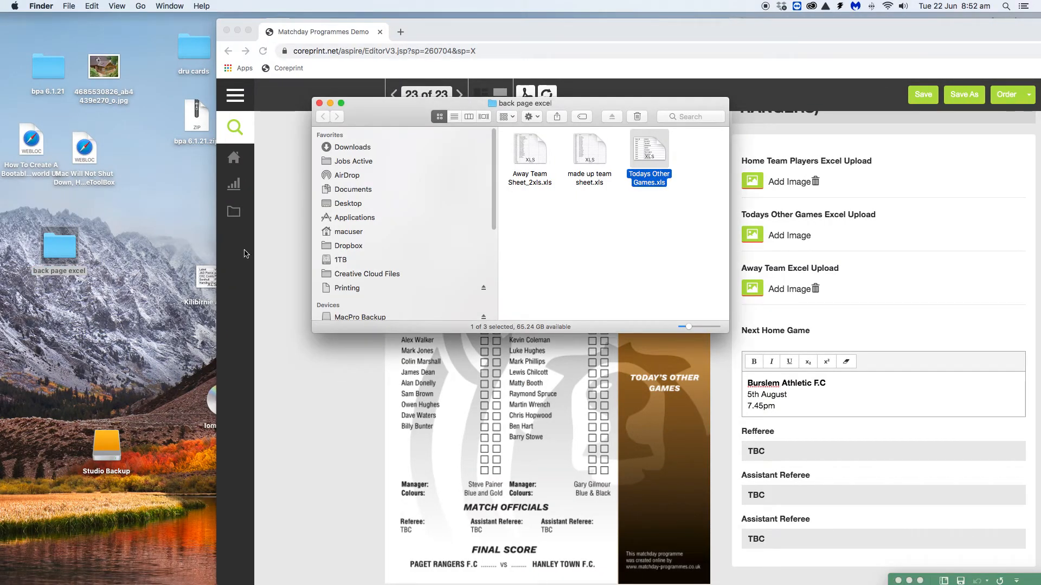
double_click(643, 153)
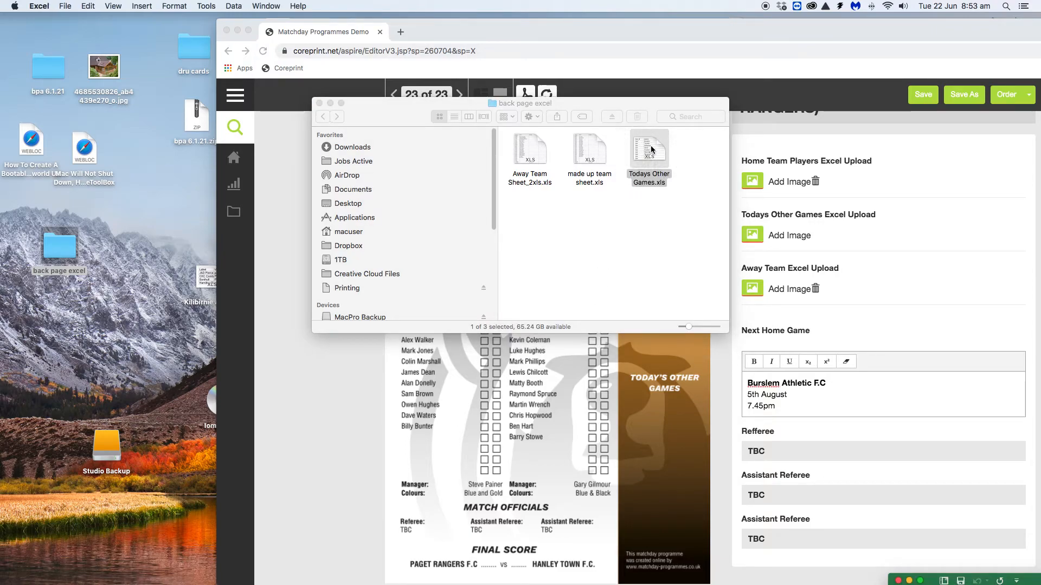
left_click_drag(1034, 582, 202, 104)
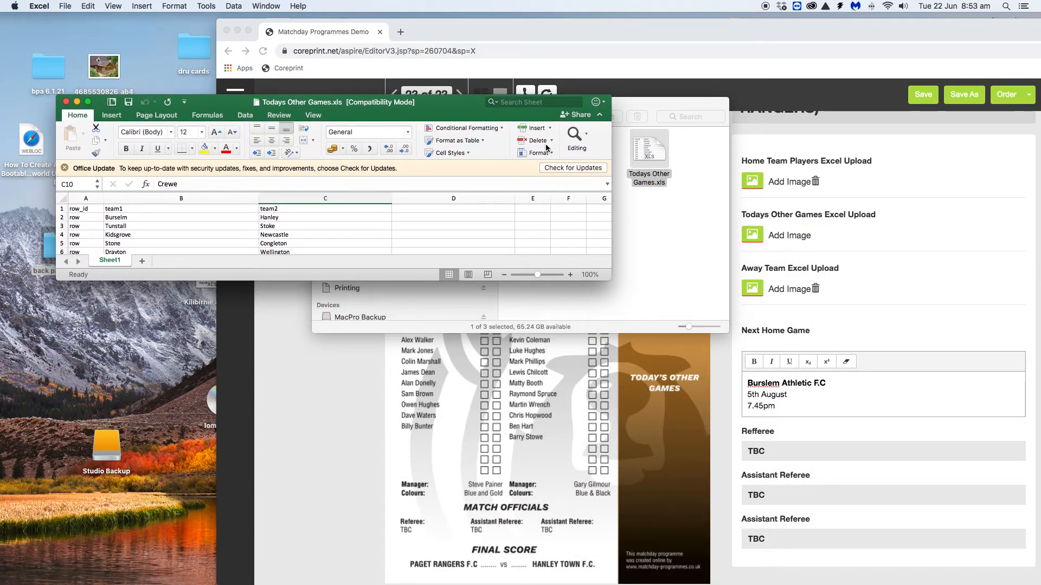
left_click_drag(608, 280, 888, 491)
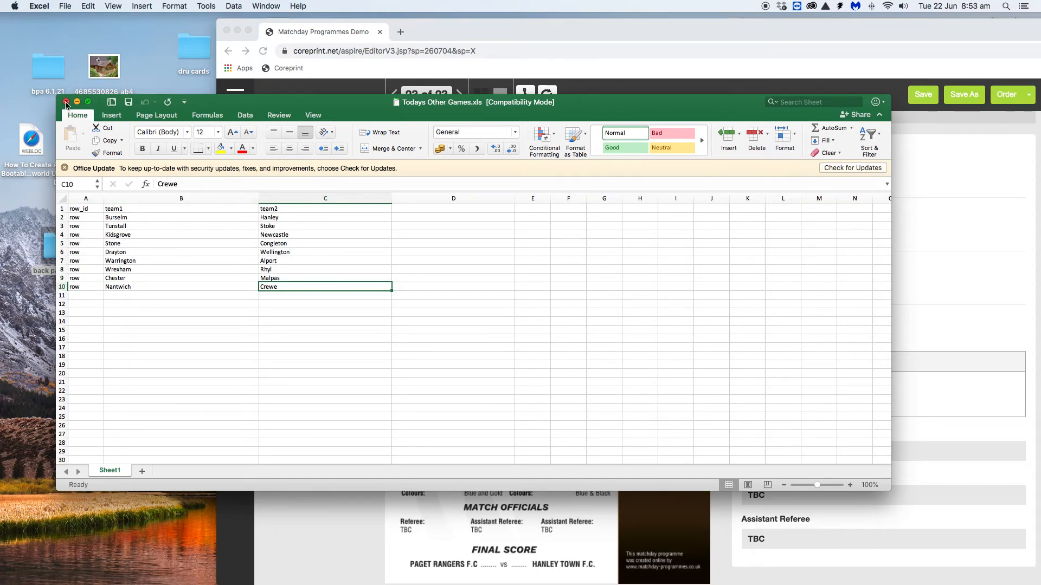
left_click(65, 102)
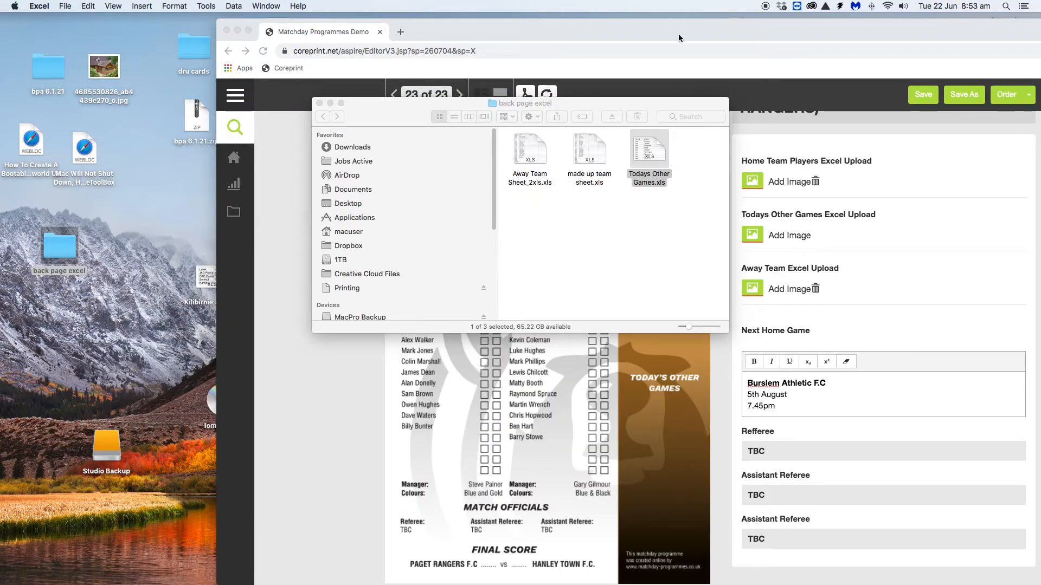
left_click_drag(666, 29, 532, 3)
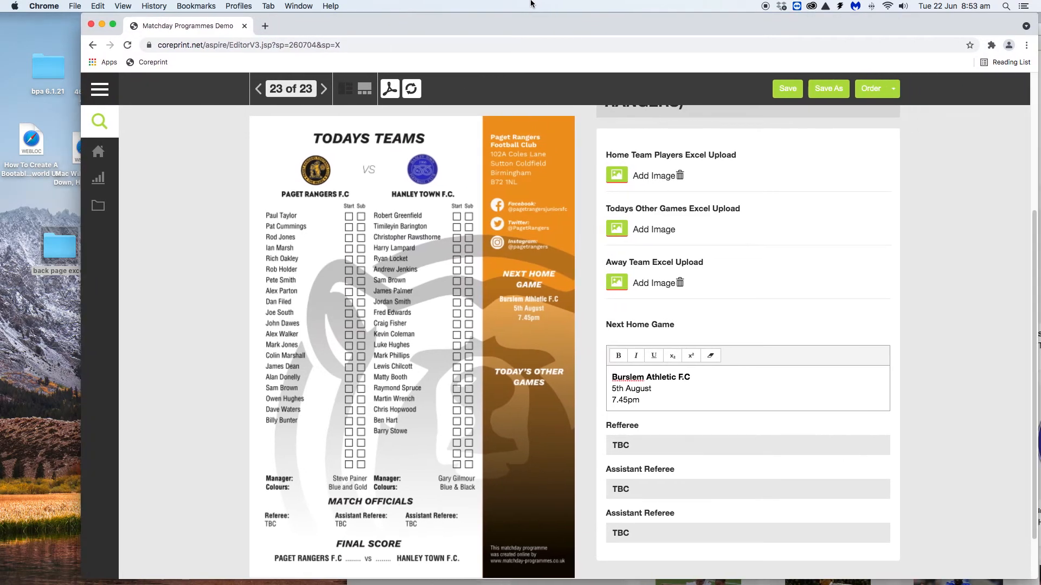
Select Todays Other Games-7.xls for the Today's Other Games panel, listing nine fixtures
left_click(620, 229)
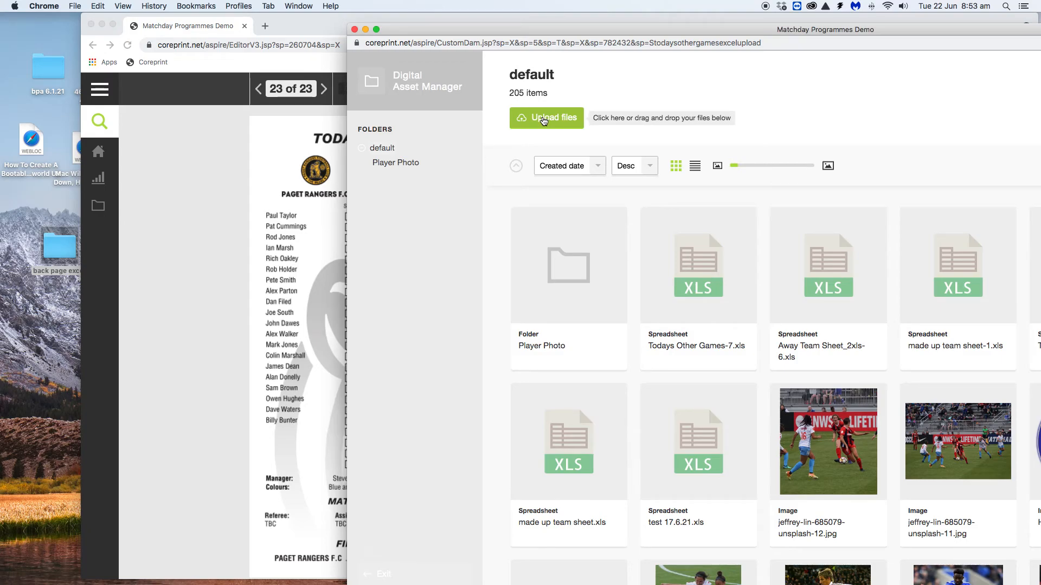
left_click(696, 285)
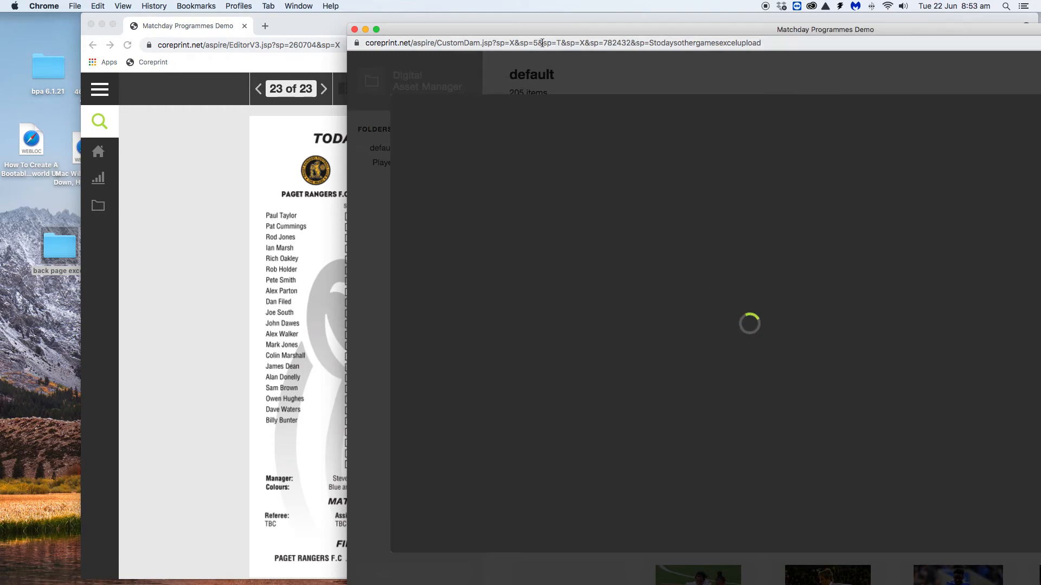
left_click_drag(552, 27, 244, 16)
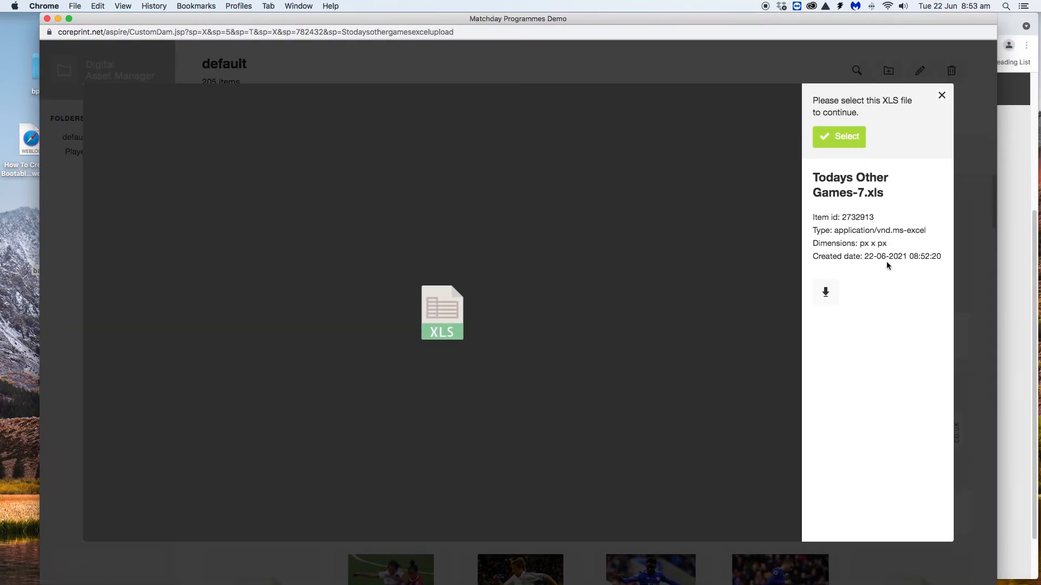
left_click(839, 138)
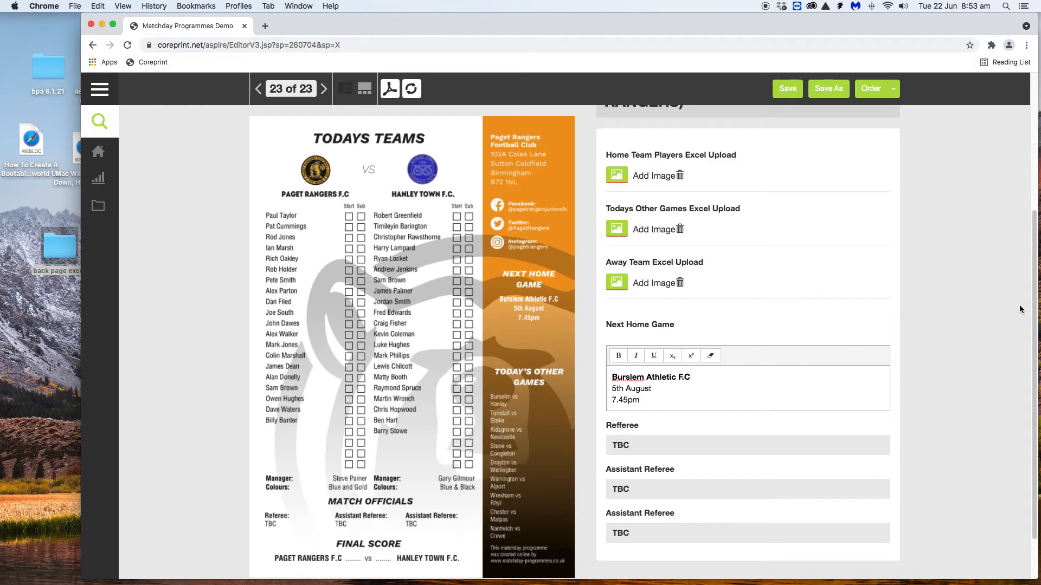
Type the referee's and both assistant referees' names over their TBC placeholders
scroll(1035, 313, "down", 2)
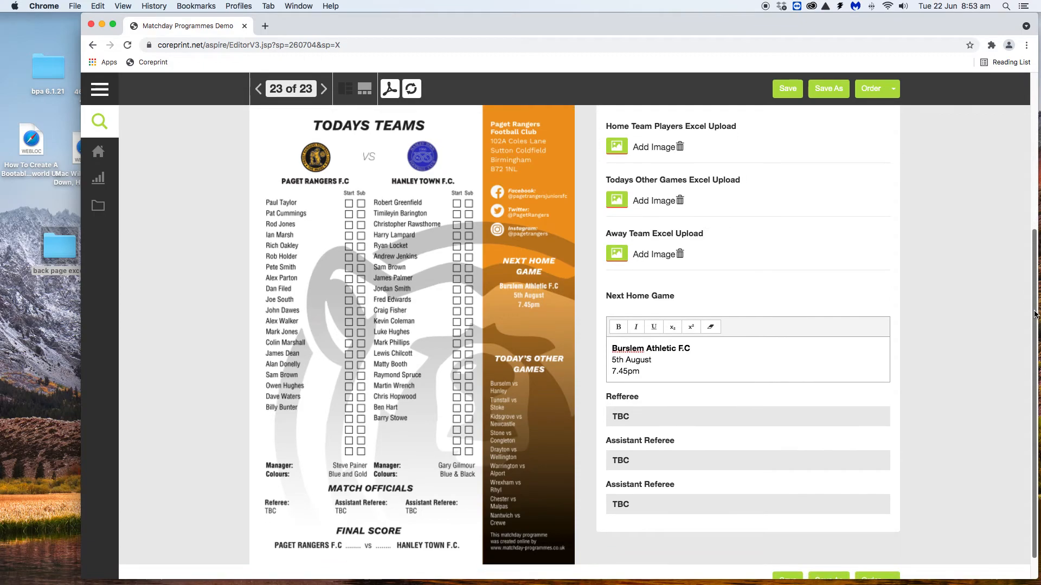
scroll(1034, 313, "down", 1)
left_click_drag(634, 407, 580, 400)
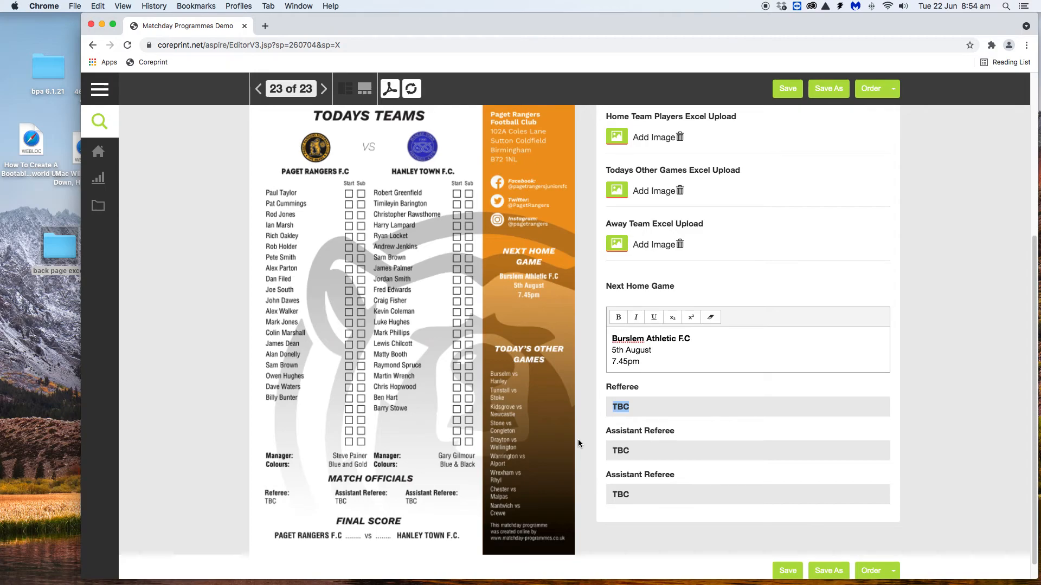
type("David Gilmour")
left_click_drag(636, 449, 617, 456)
type("Jimmy Page")
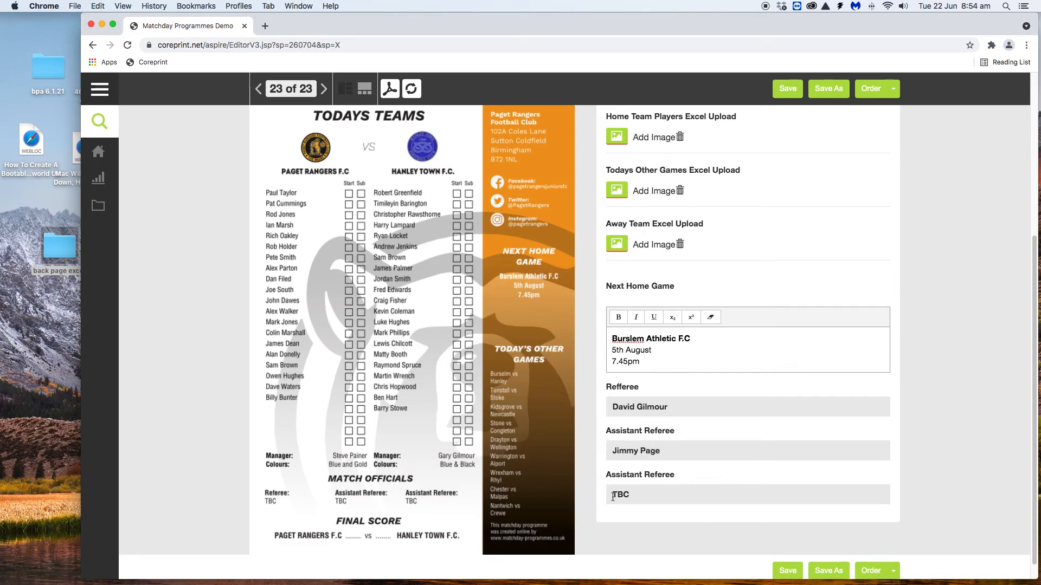
left_click_drag(634, 495, 608, 494)
type("Eddie Van Halen")
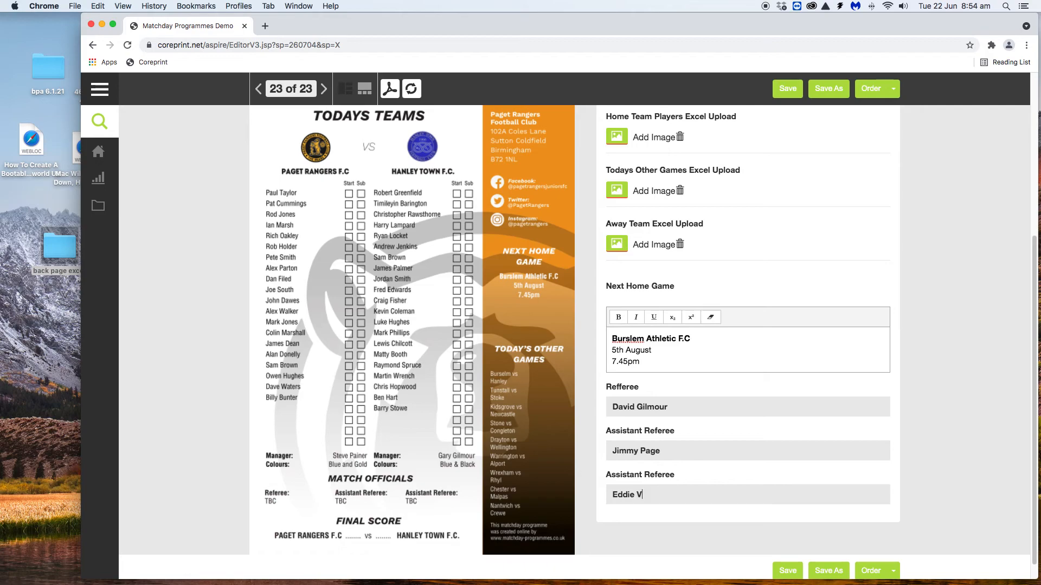